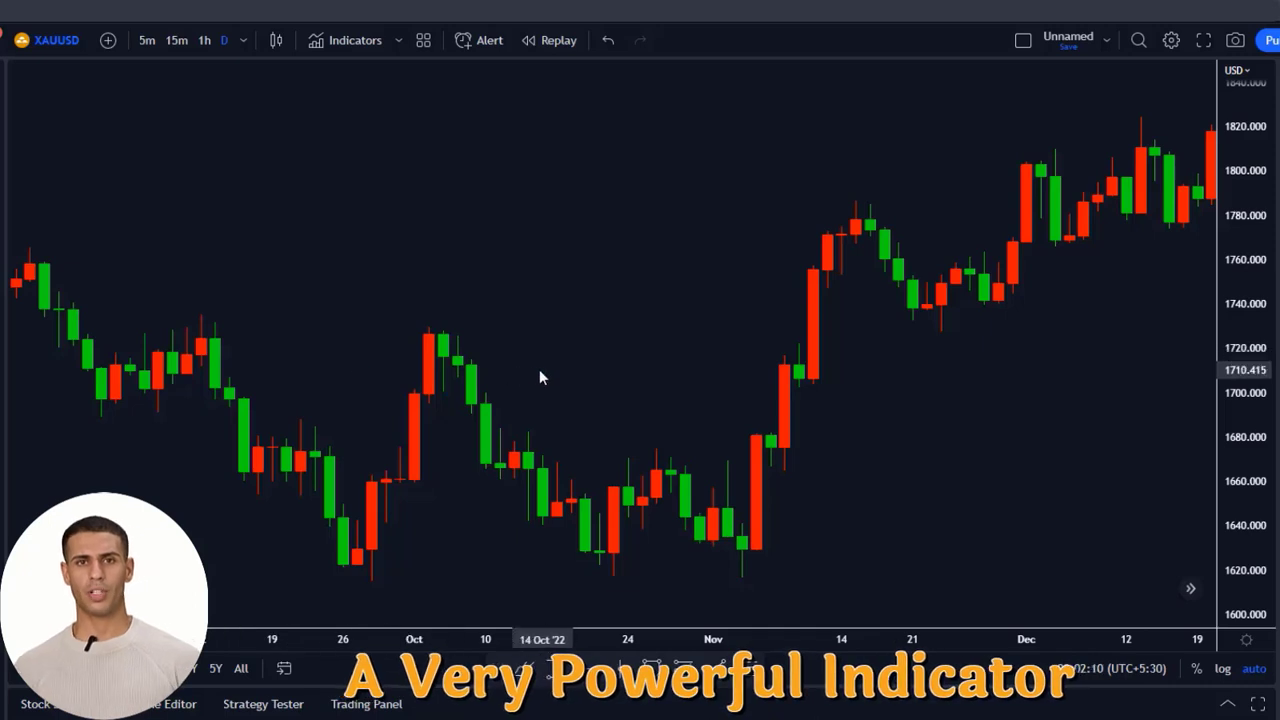
- Pan the daily XAUUSD chart forward until the latest mid-April 2023 candles are visible
{"action": "left_click_drag", "start_coordinate": [424, 387], "coordinate": [93, 366]}
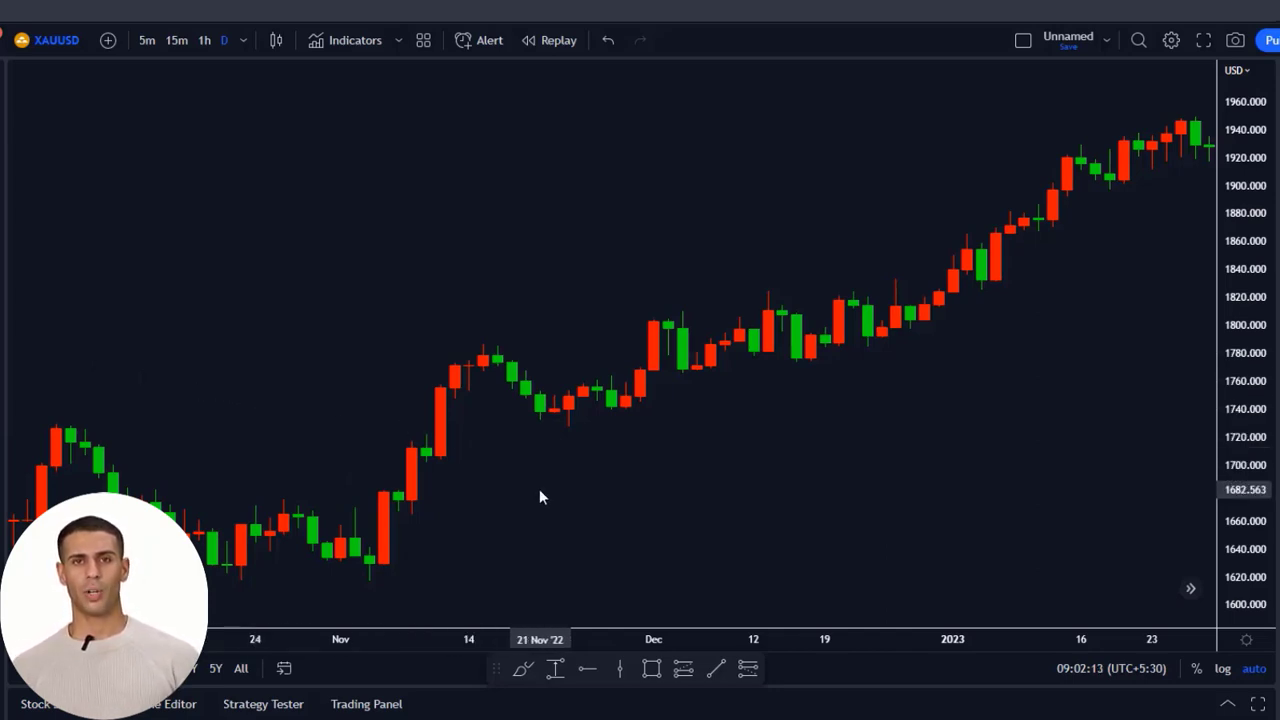
{"action": "left_click_drag", "start_coordinate": [517, 494], "coordinate": [94, 474]}
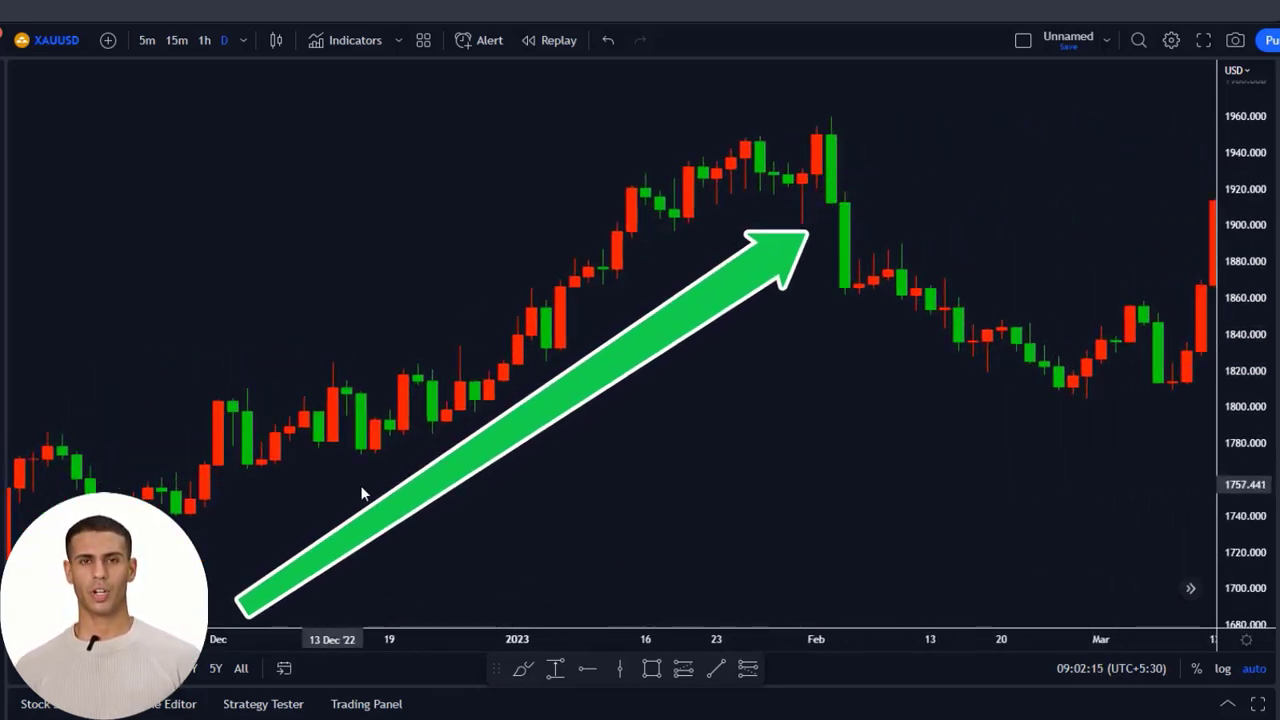
{"action": "left_click_drag", "start_coordinate": [392, 493], "coordinate": [53, 469]}
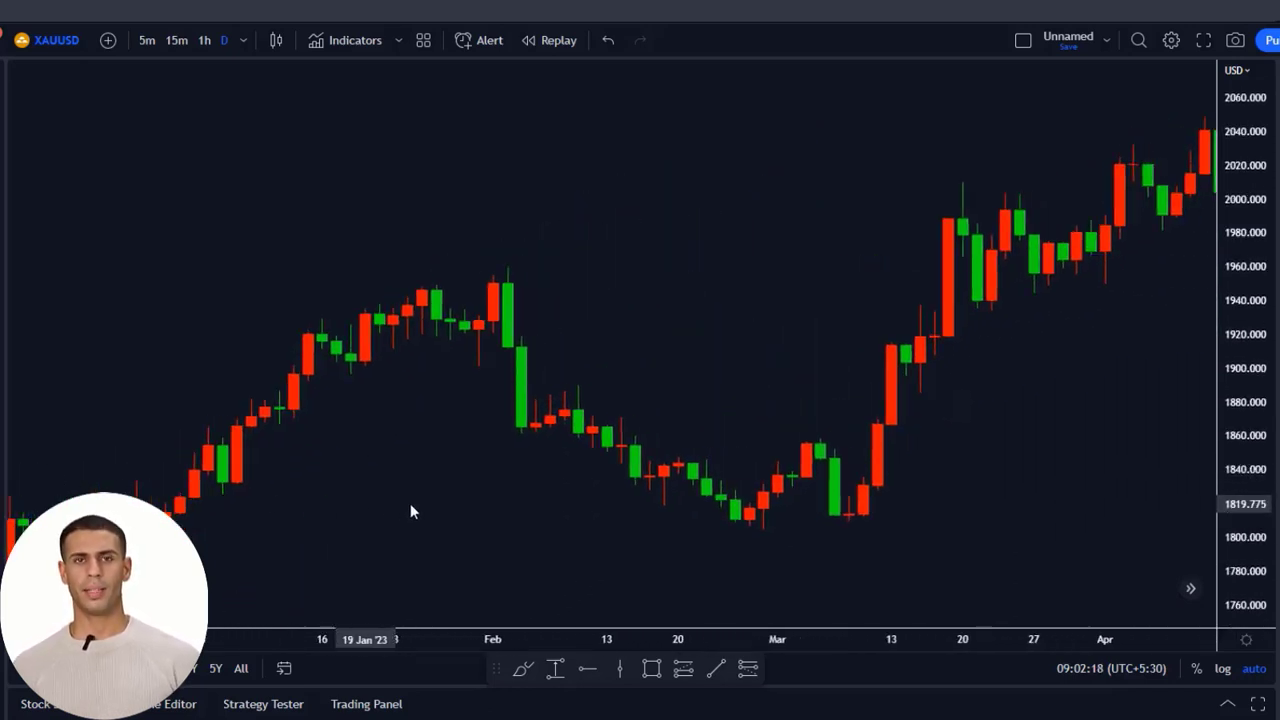
{"action": "left_click_drag", "start_coordinate": [376, 502], "coordinate": [91, 509]}
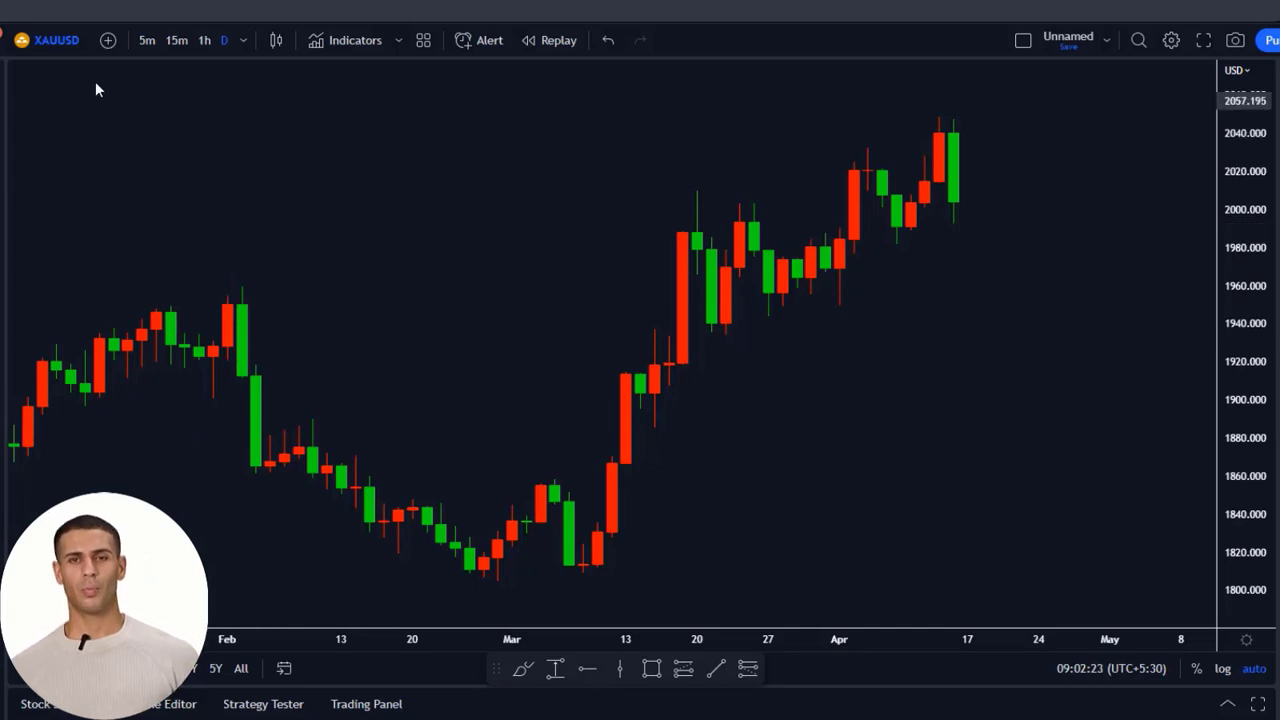
{"action": "left_click", "coordinate": [56, 40]}
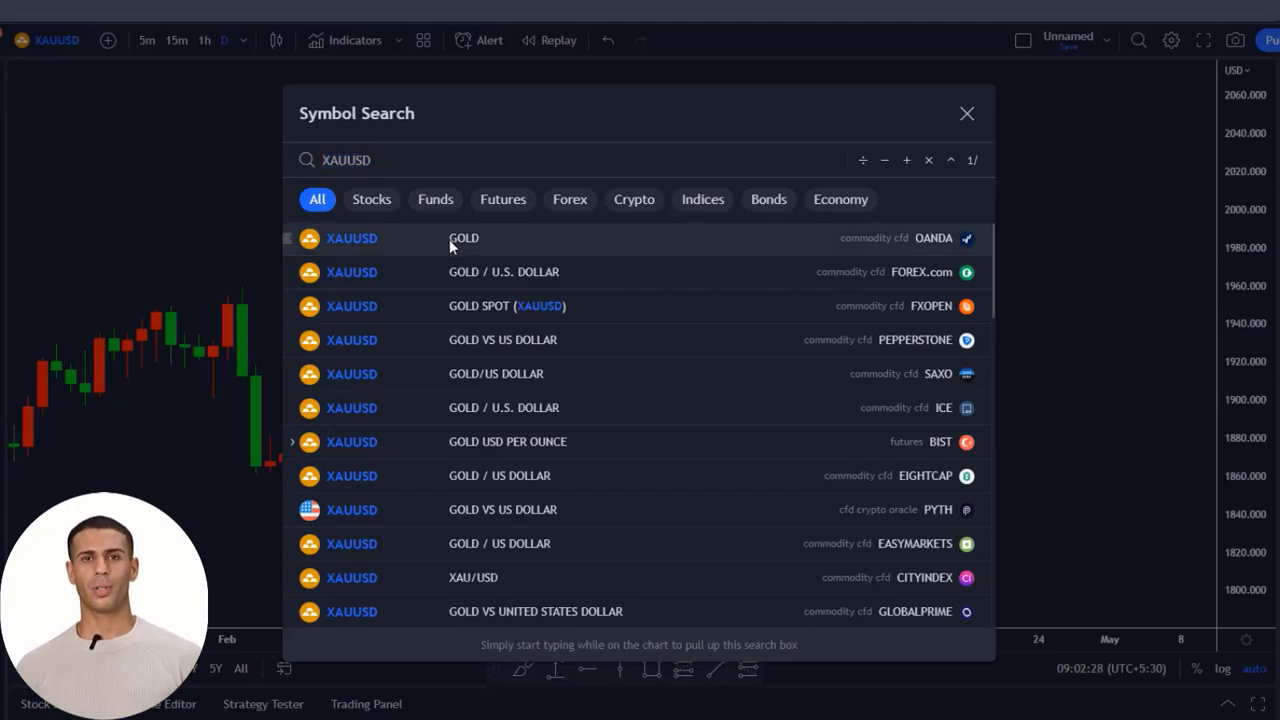
{"action": "left_click", "coordinate": [449, 247]}
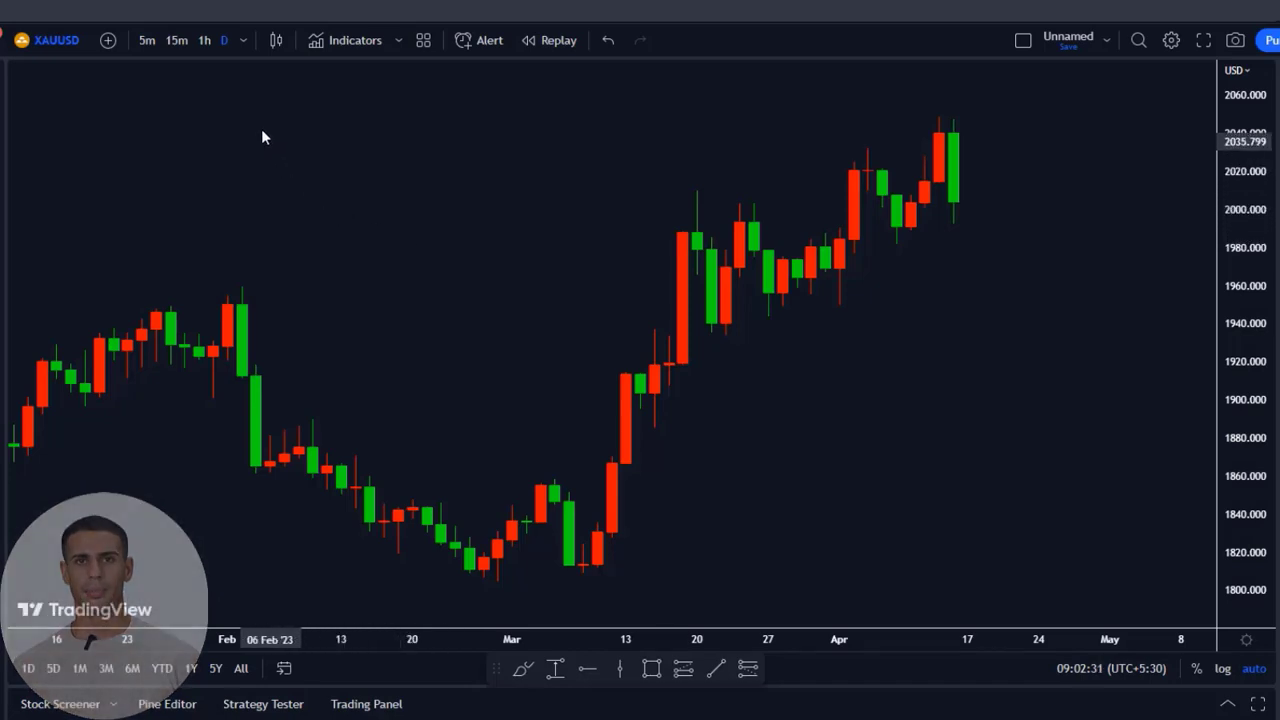
- Switch XAUUSD to the 1-hour interval and shift the view to show hourly candles around 12–14 April
{"action": "left_click", "coordinate": [242, 40]}
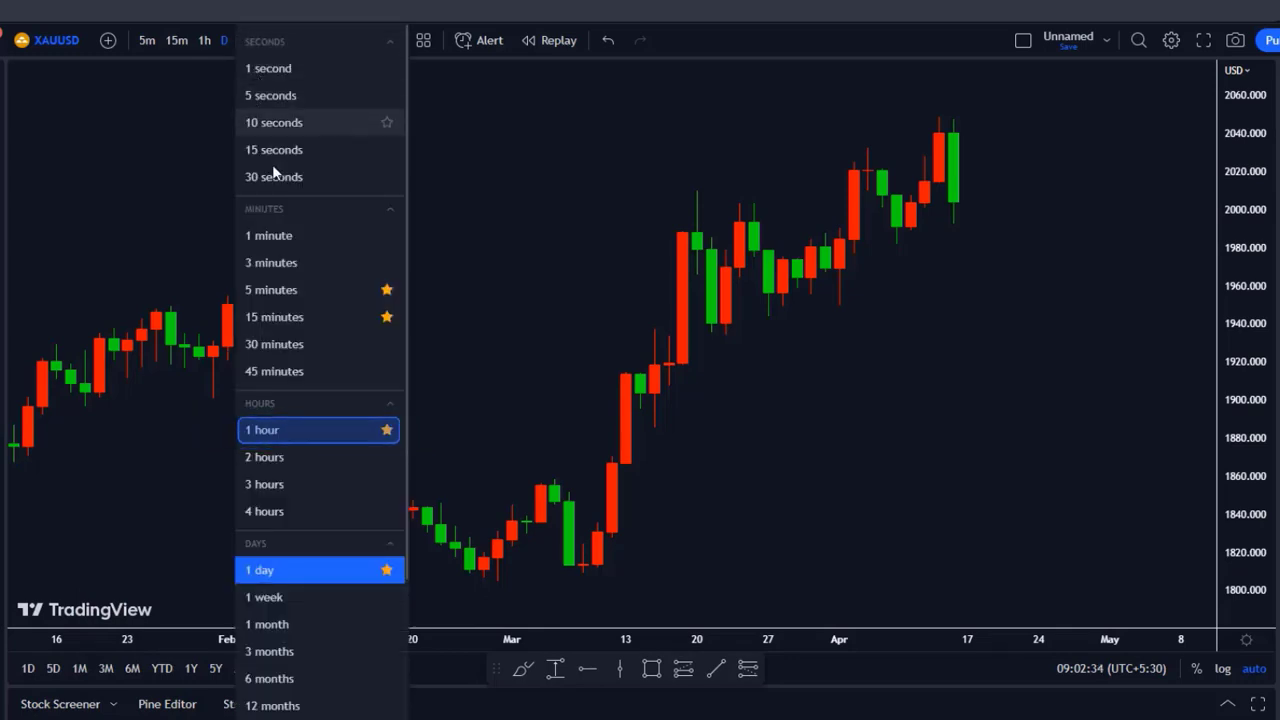
{"action": "left_click", "coordinate": [263, 436]}
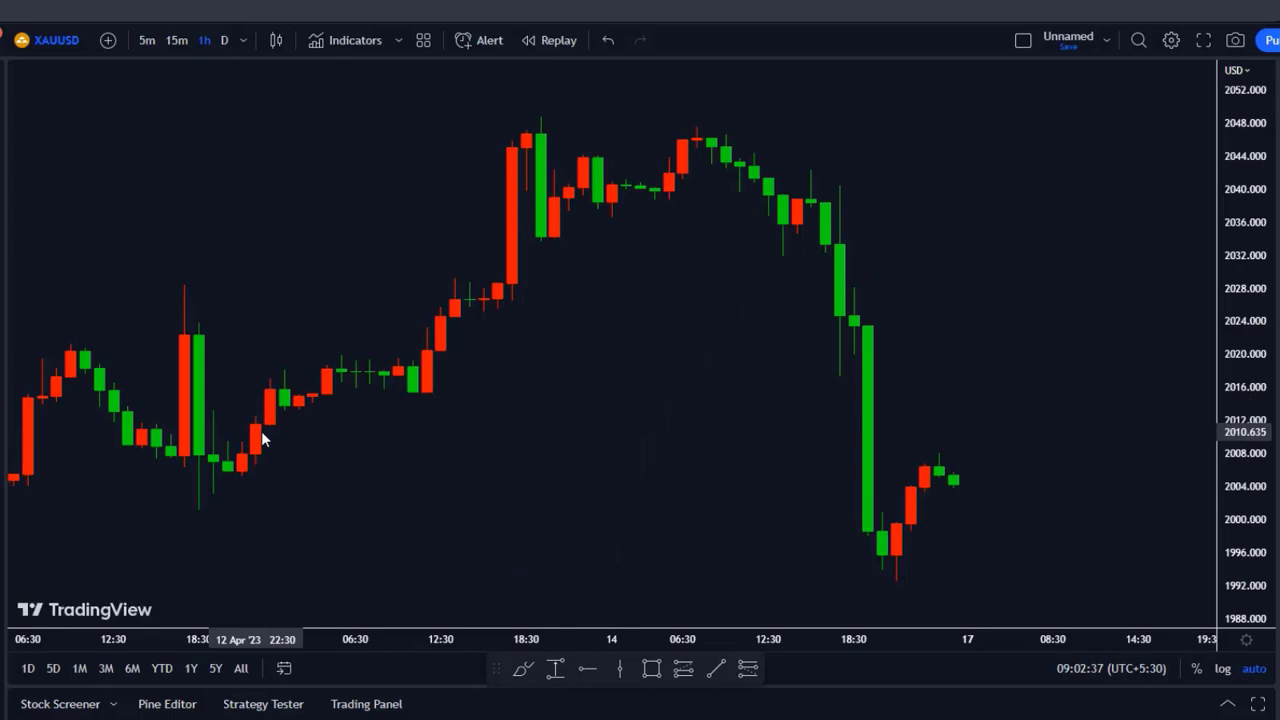
{"action": "left_click_drag", "start_coordinate": [434, 303], "coordinate": [506, 308]}
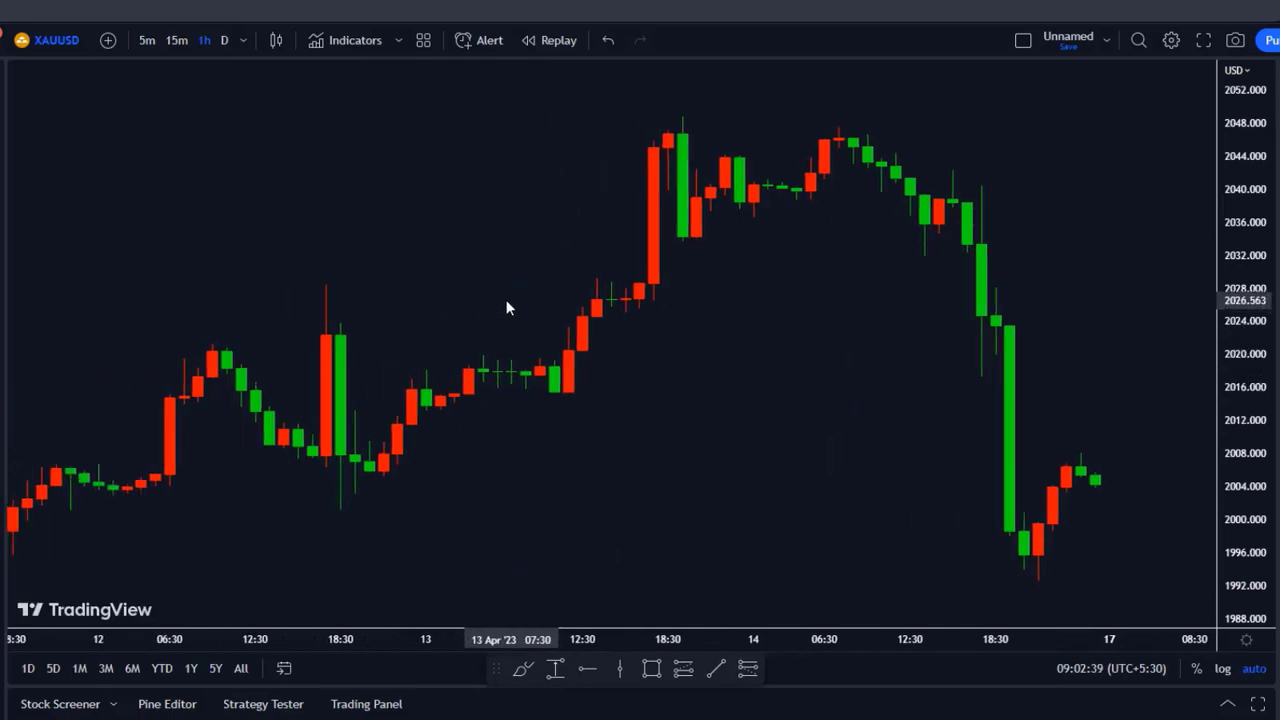
- Search 'machine lear' and add Machine Learning: Lorentzian Classification to the 1-hour XAUUSD chart
{"action": "left_click", "coordinate": [358, 48]}
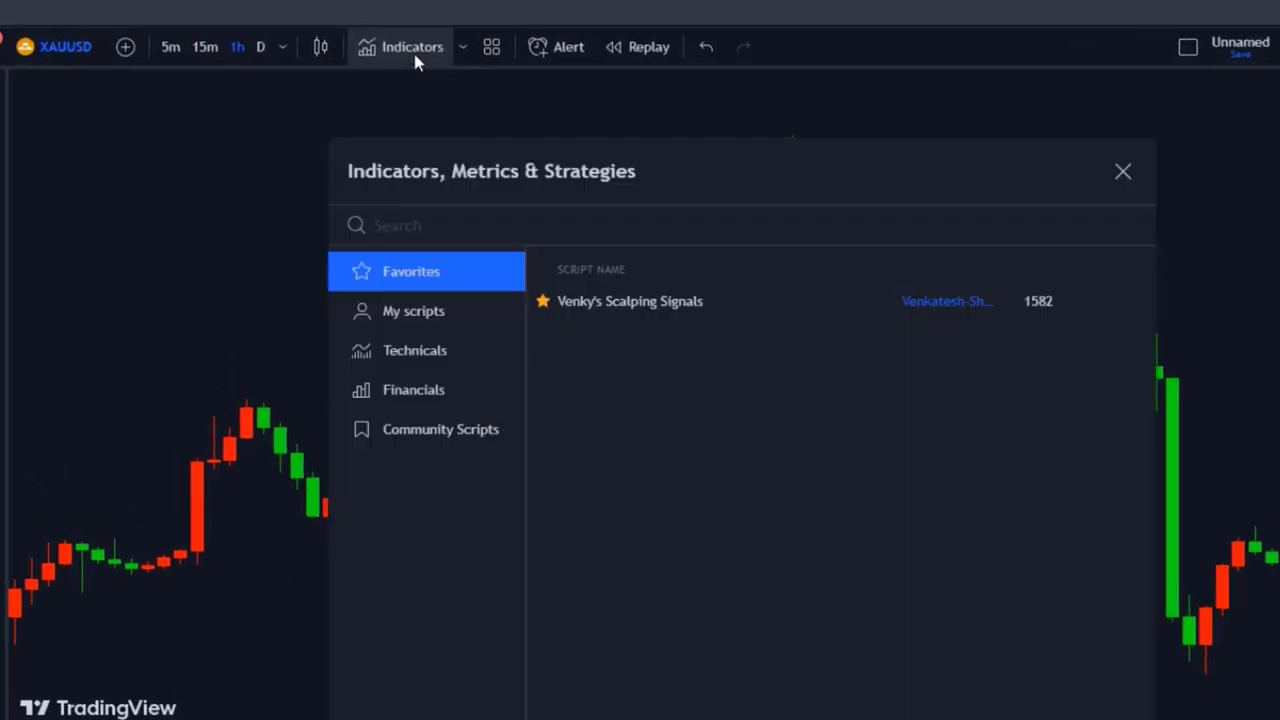
{"action": "type", "text": "mach"}
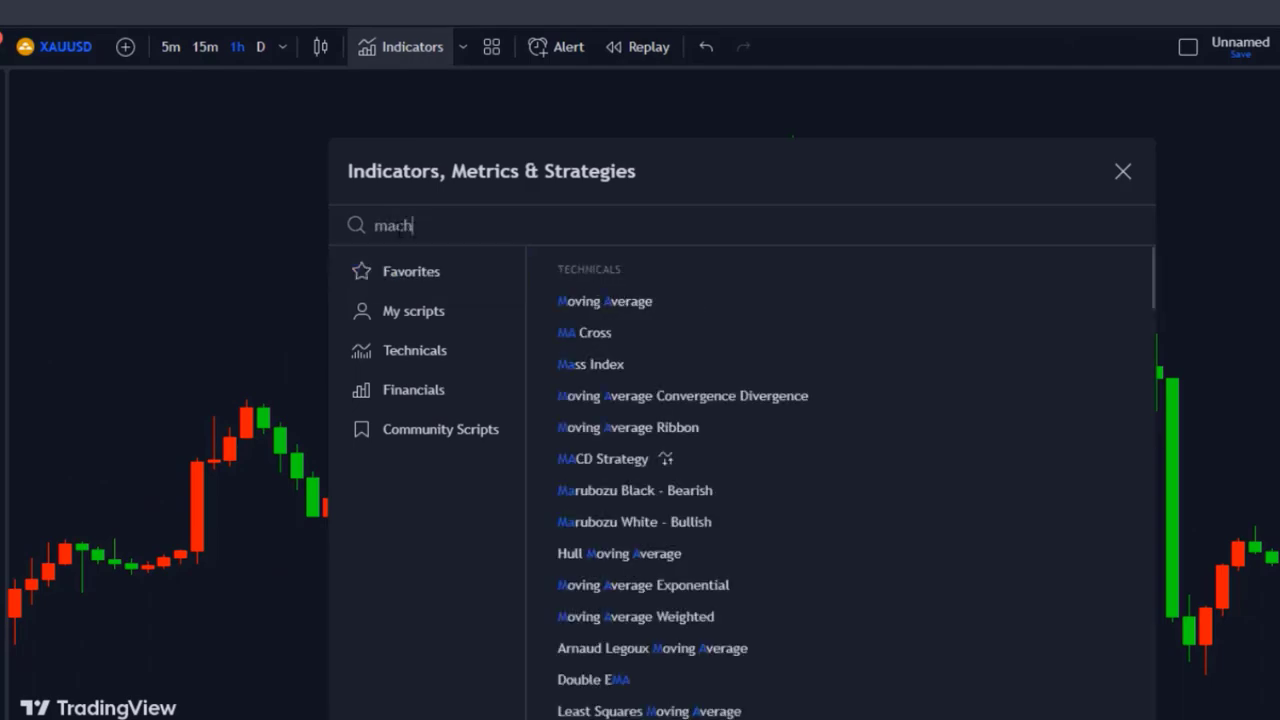
{"action": "type", "text": "ine learning"}
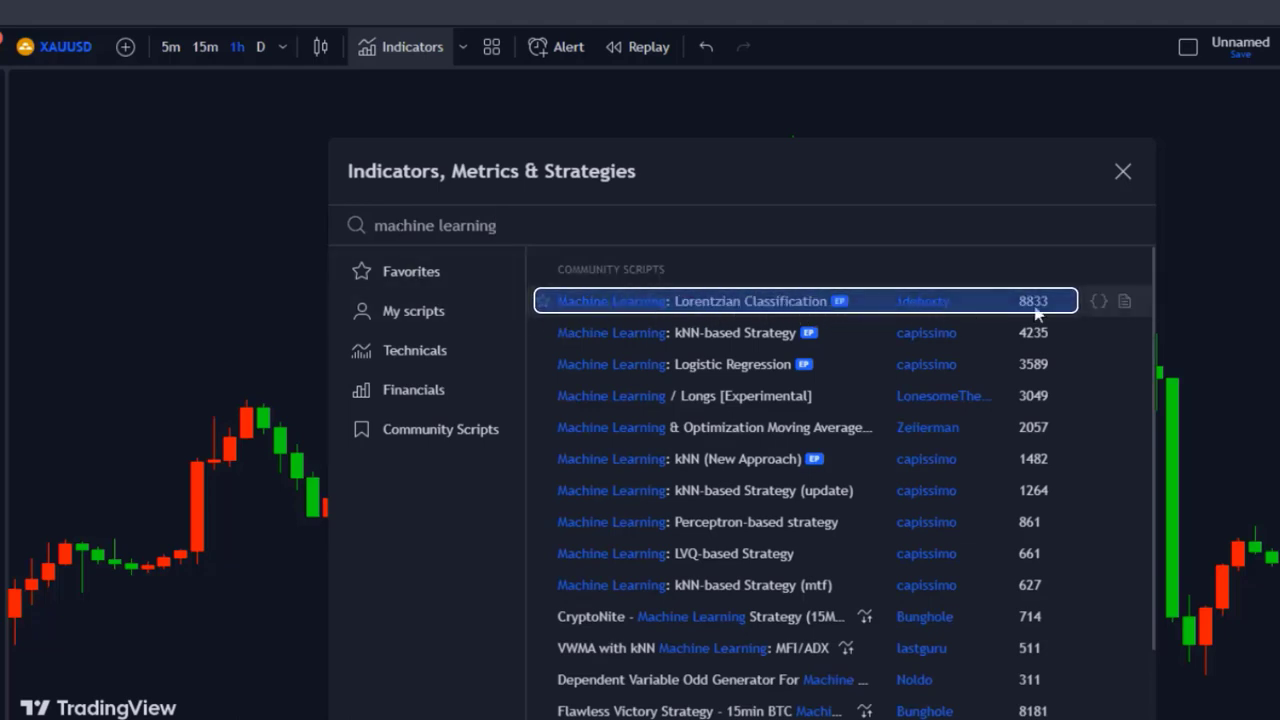
{"action": "left_click", "coordinate": [771, 310]}
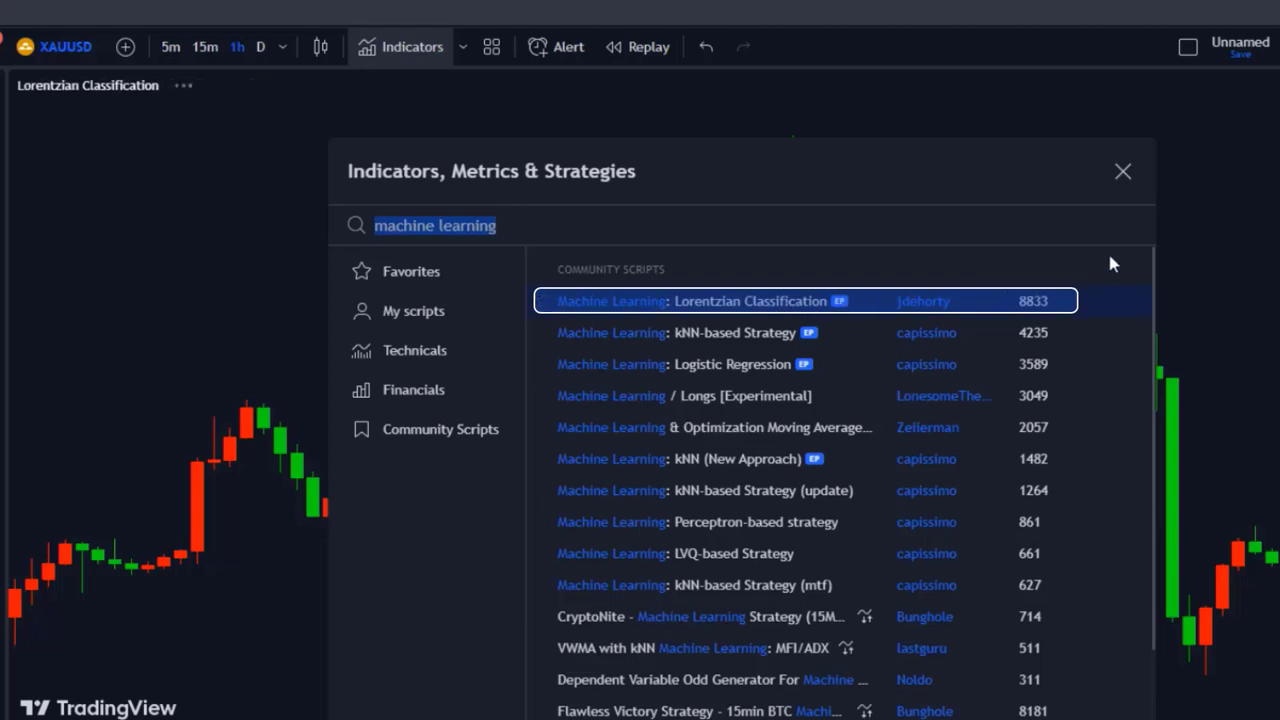
{"action": "left_click", "coordinate": [1123, 172]}
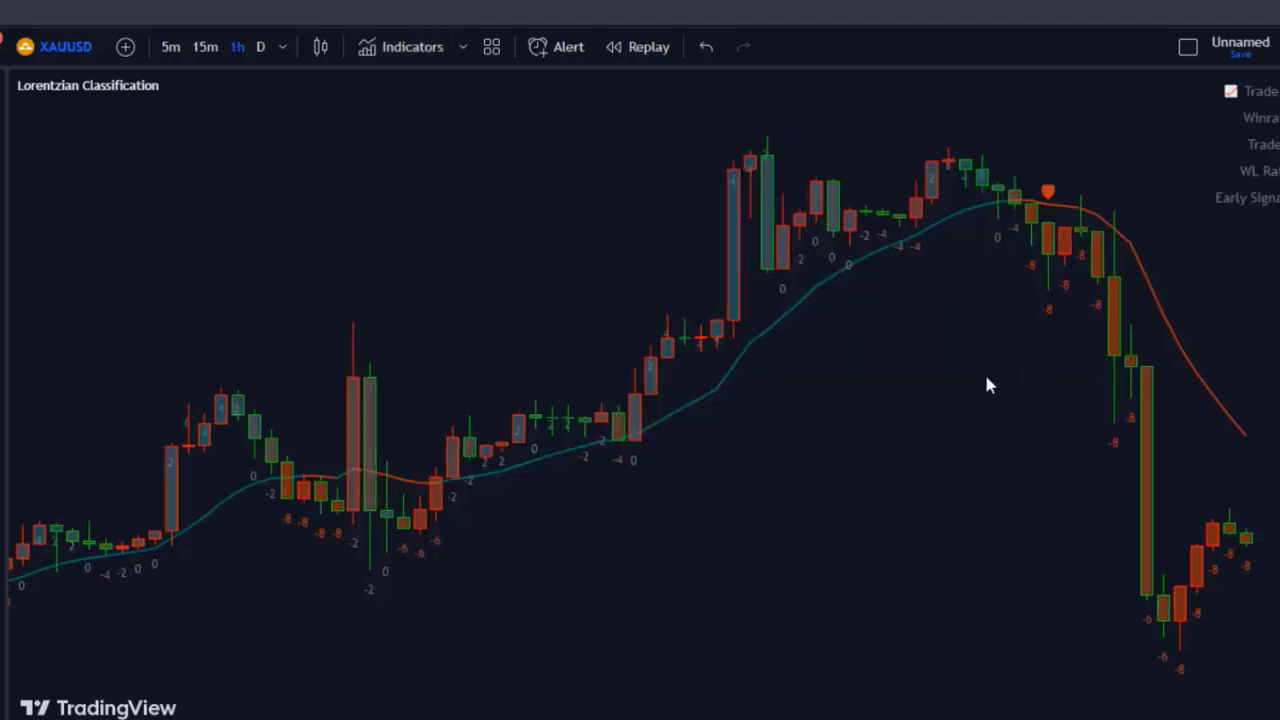
- Review the Lorentzian Classification inputs, then turn off its Labels and Tables in Style and apply
{"action": "scroll", "coordinate": [978, 378], "scroll_direction": "right", "scroll_amount": 3}
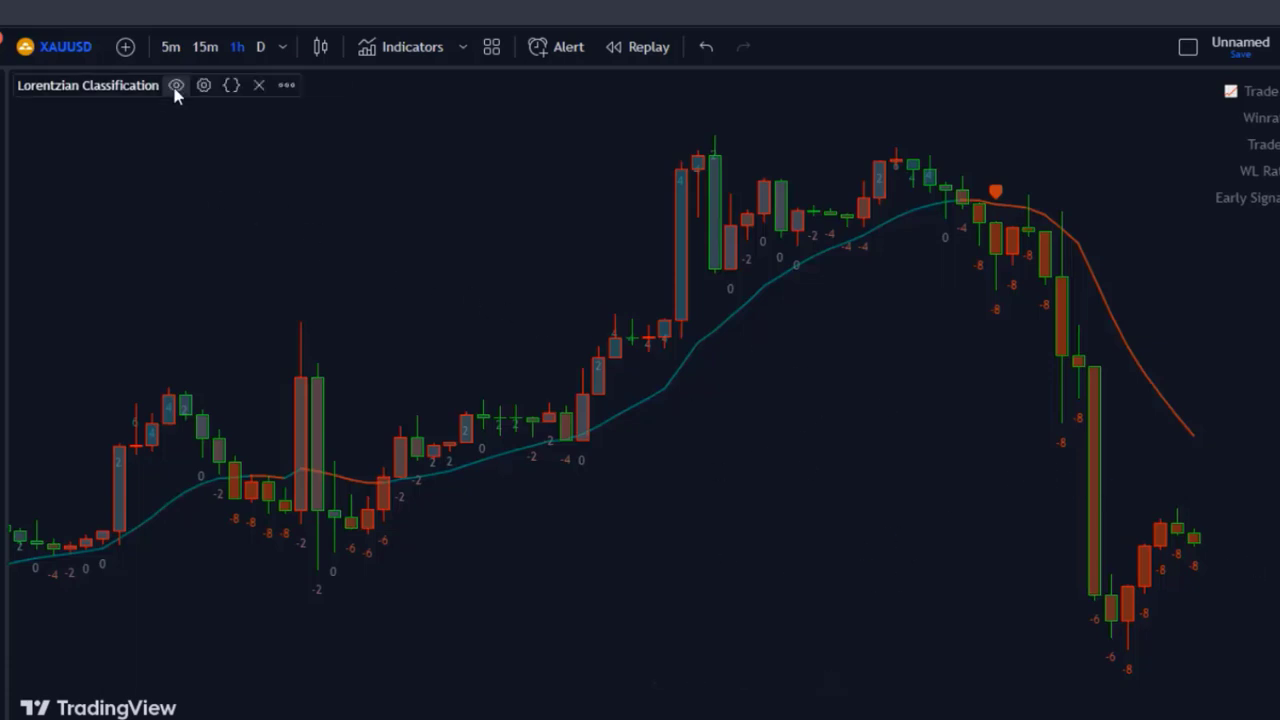
{"action": "left_click", "coordinate": [203, 86]}
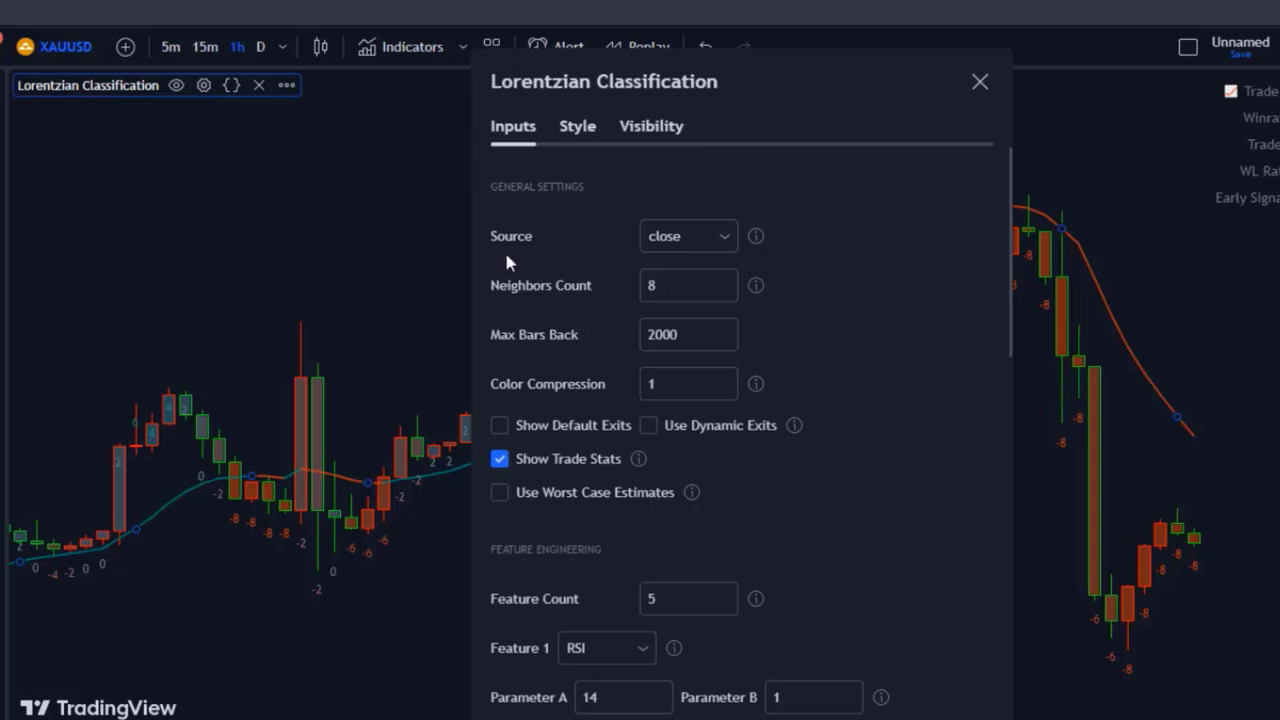
{"action": "left_click", "coordinate": [634, 285]}
{"action": "scroll", "coordinate": [888, 503], "scroll_direction": "down", "scroll_amount": 5}
{"action": "scroll", "coordinate": [918, 515], "scroll_direction": "down", "scroll_amount": 5}
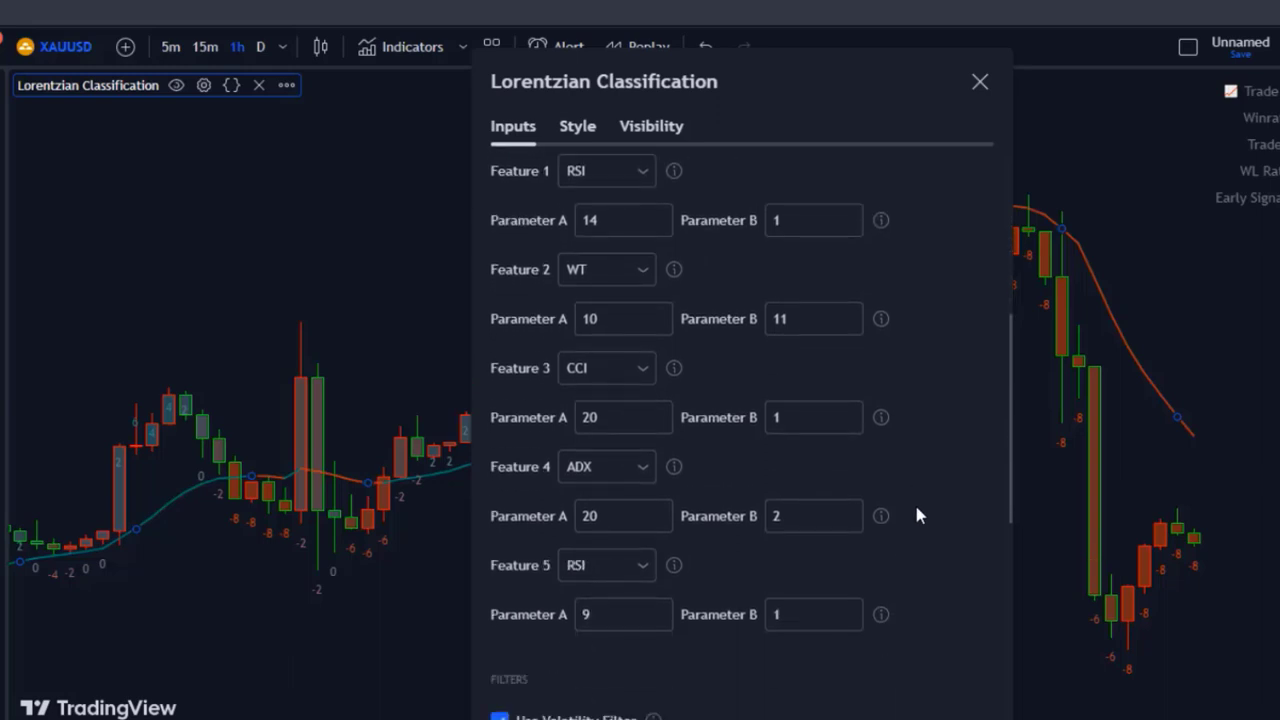
{"action": "scroll", "coordinate": [918, 515], "scroll_direction": "down", "scroll_amount": 8}
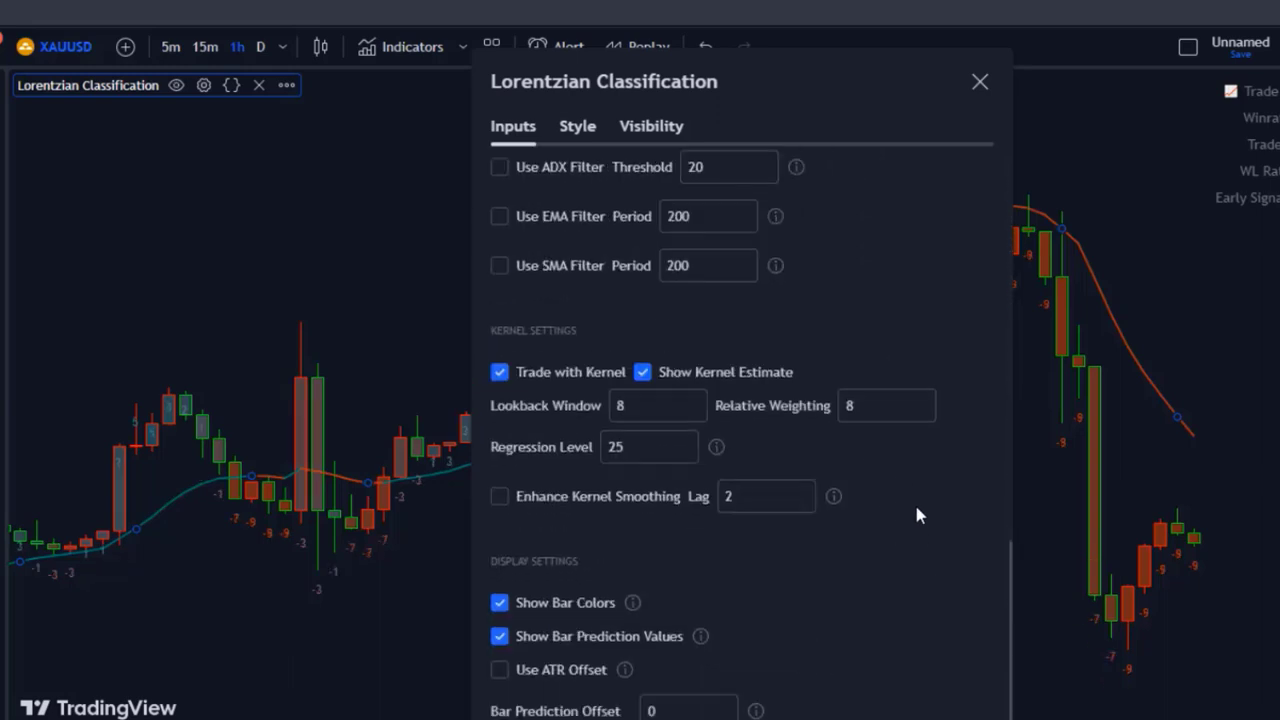
{"action": "left_click", "coordinate": [578, 126]}
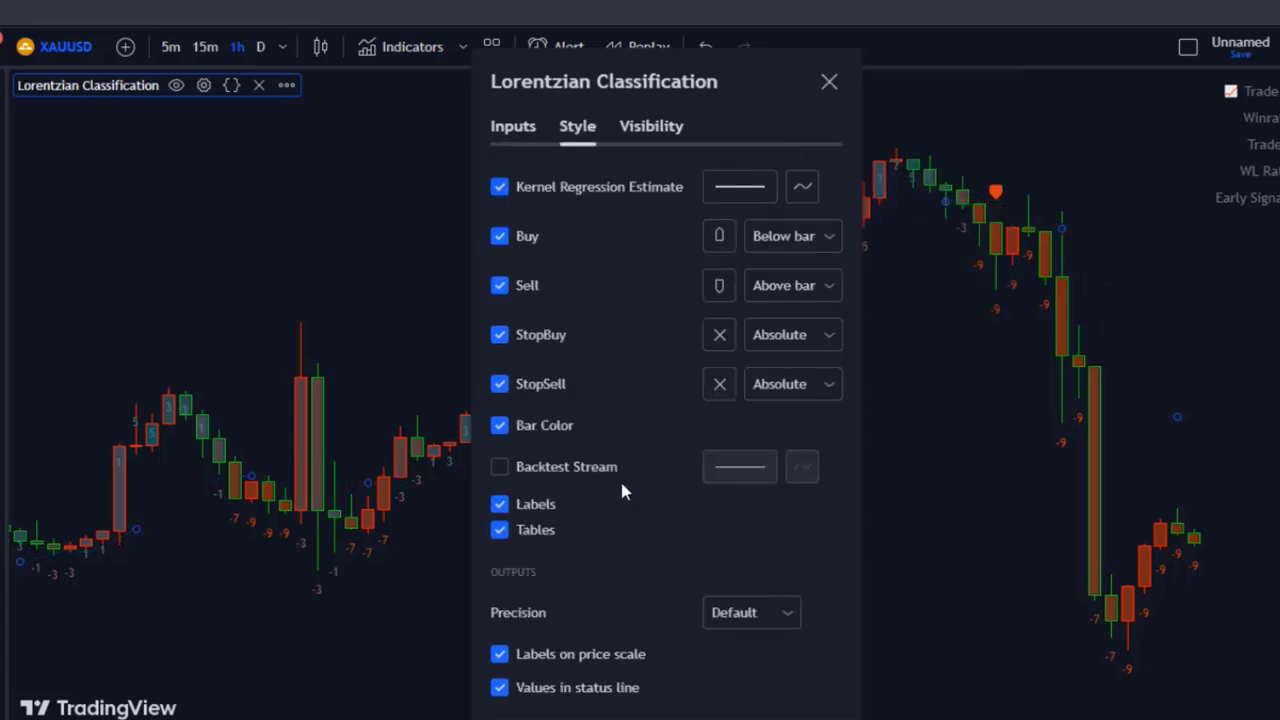
{"action": "left_click", "coordinate": [500, 505]}
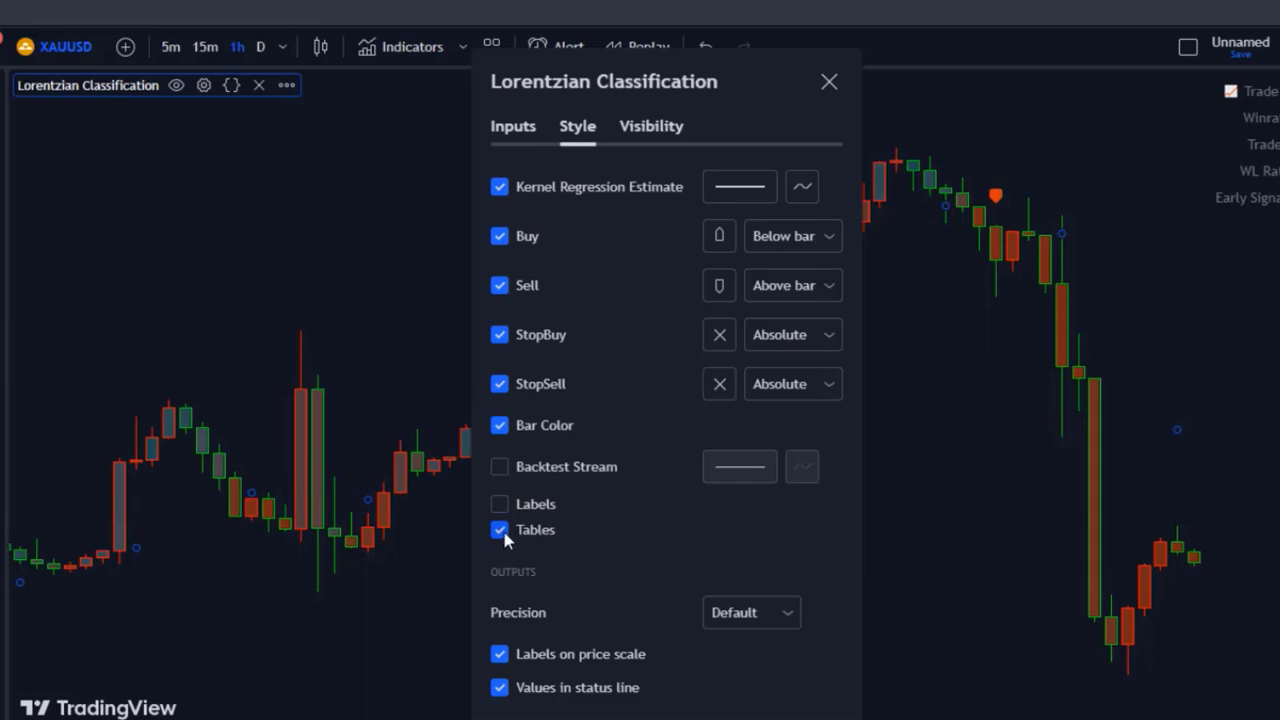
{"action": "left_click", "coordinate": [500, 530]}
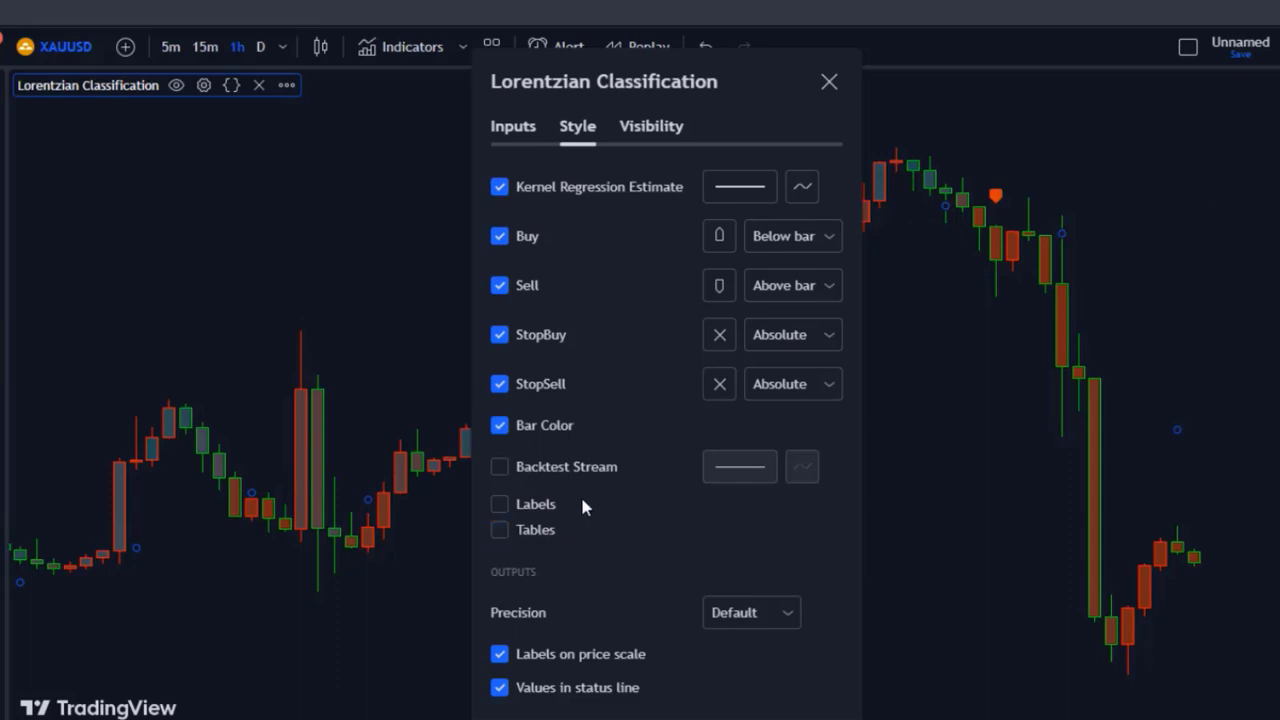
{"action": "left_click", "coordinate": [826, 719]}
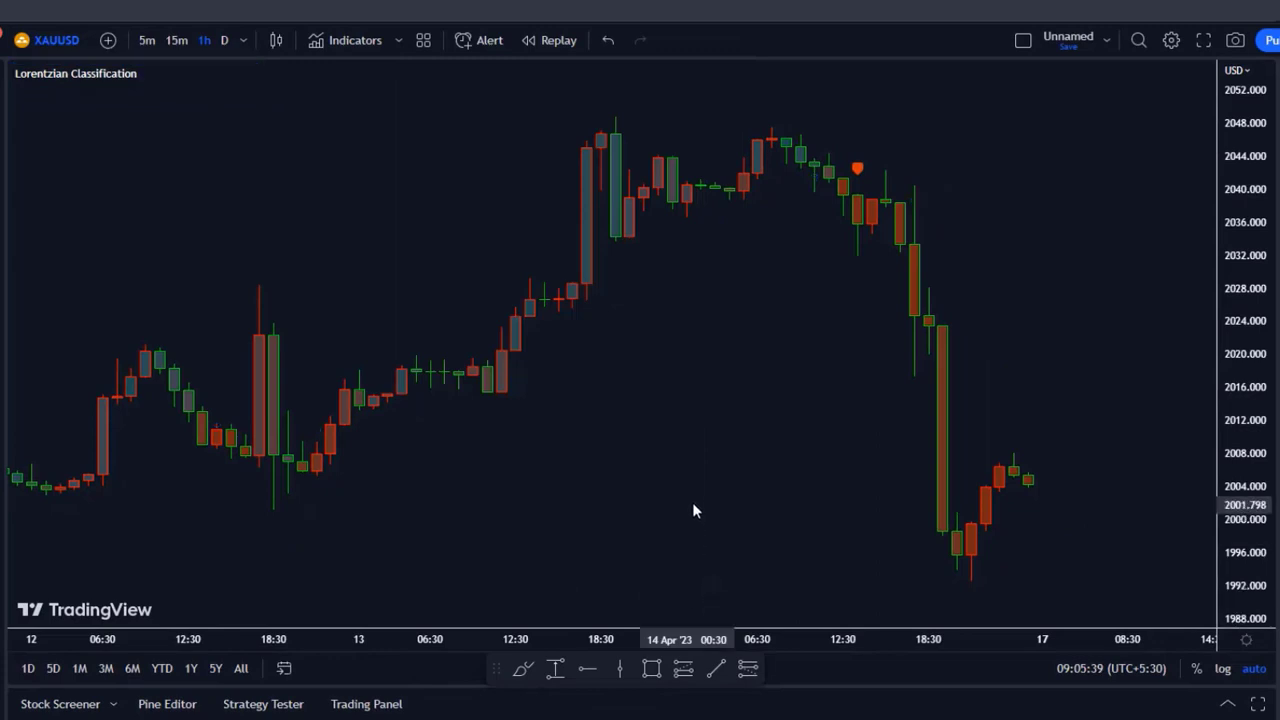
- Pan the hourly chart back to show 11–14 April candles, including the 11 April buy signal
{"action": "left_click_drag", "start_coordinate": [737, 494], "coordinate": [627, 487]}
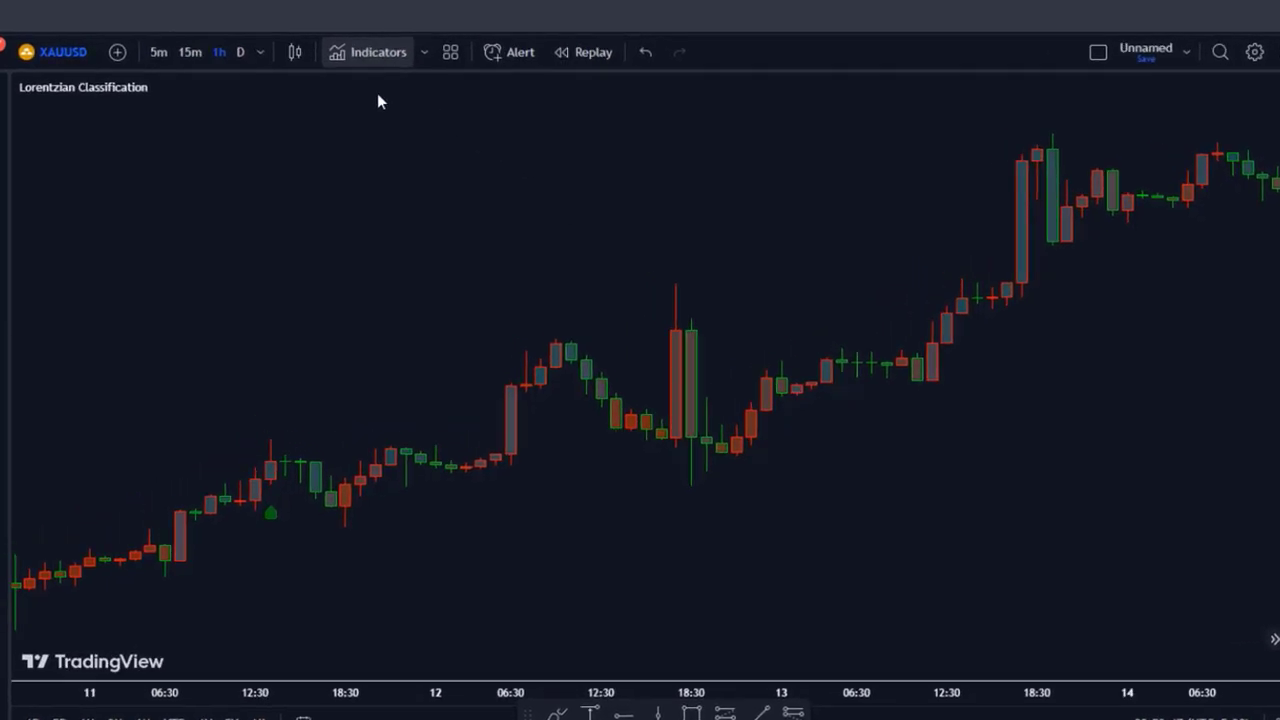
- Add the Moving Average Exponential indicator to the 1-hour XAUUSD chart
{"action": "left_click", "coordinate": [378, 52]}
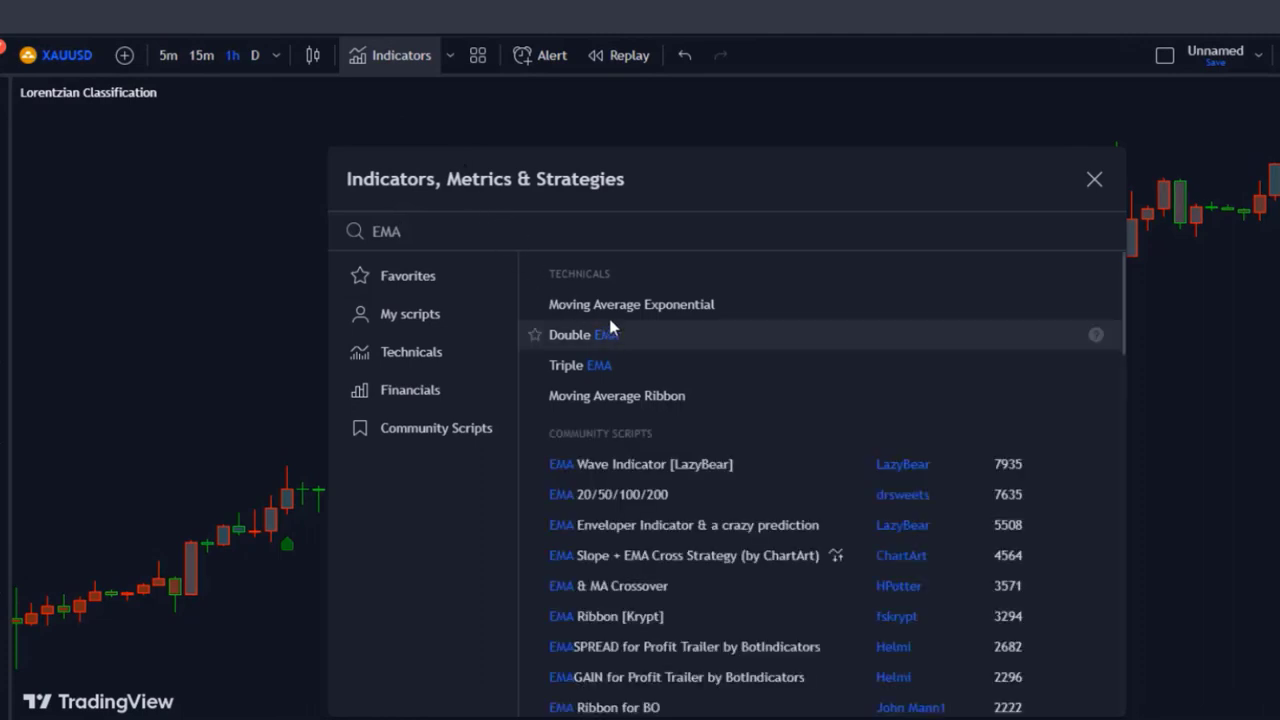
{"action": "left_click", "coordinate": [676, 308]}
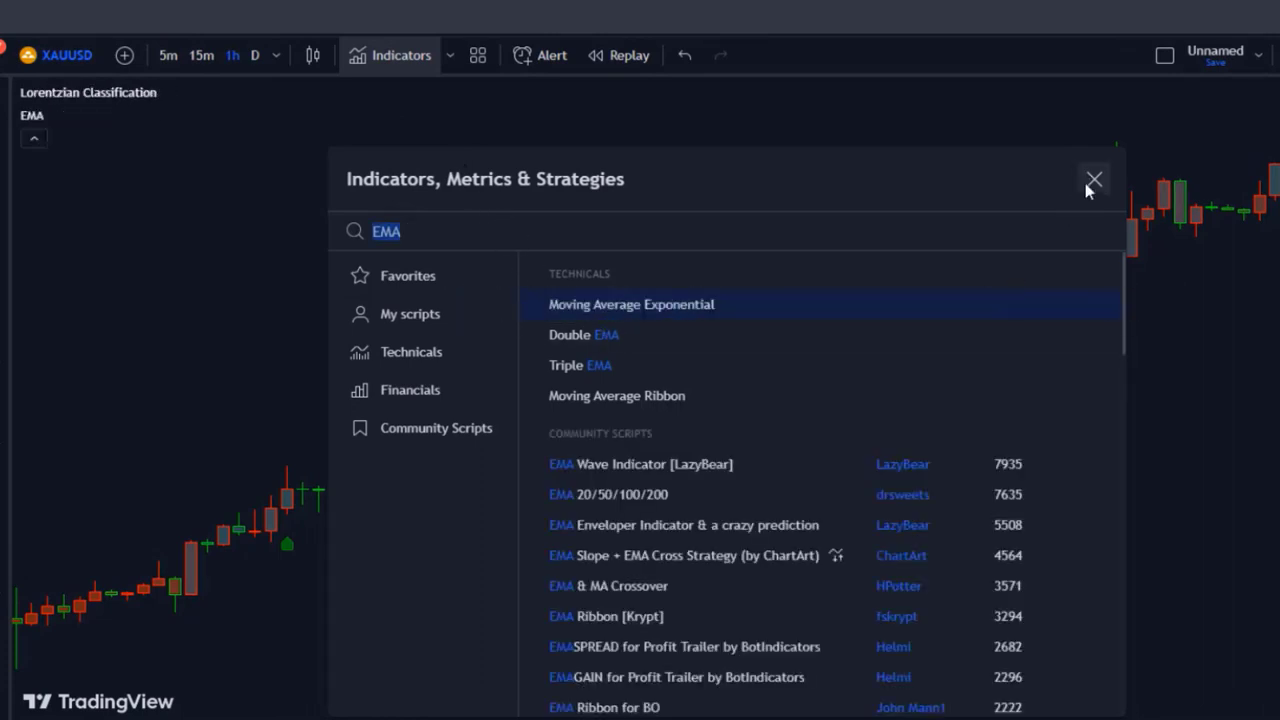
{"action": "left_click", "coordinate": [1092, 182]}
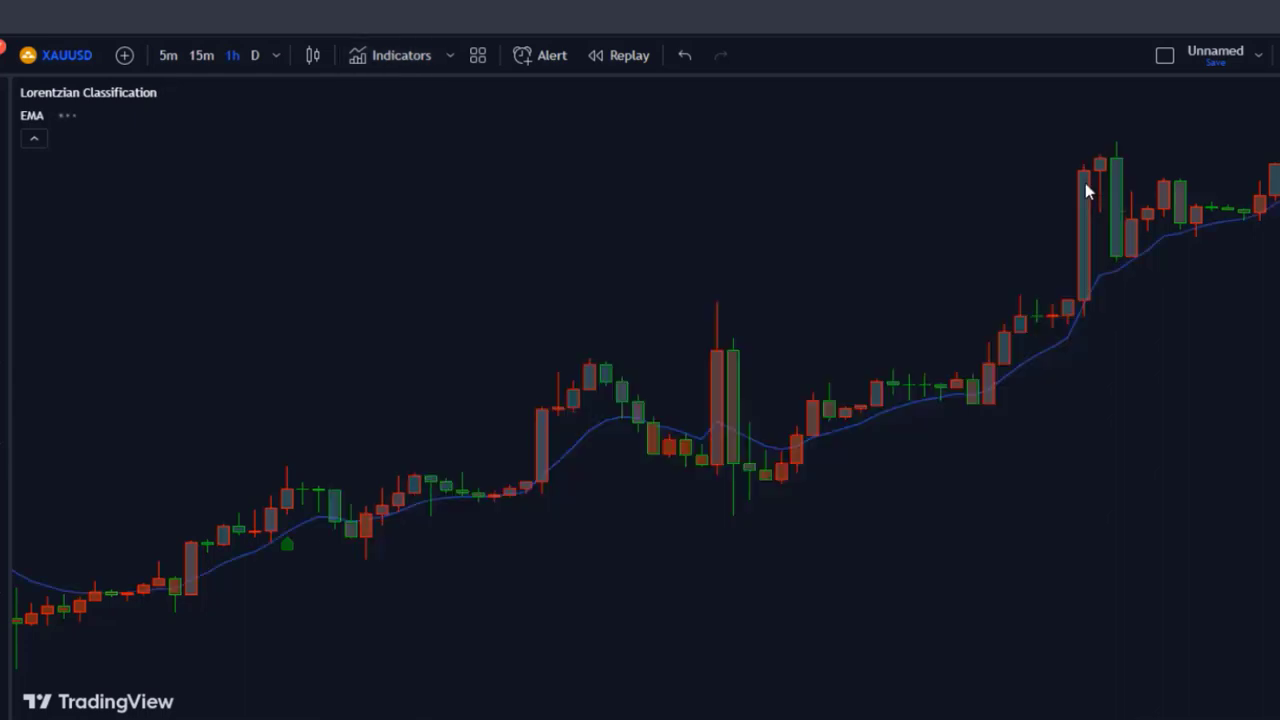
- Give the EMA a length of 200 and draw it as a white line at the third thickness
{"action": "left_click", "coordinate": [87, 116]}
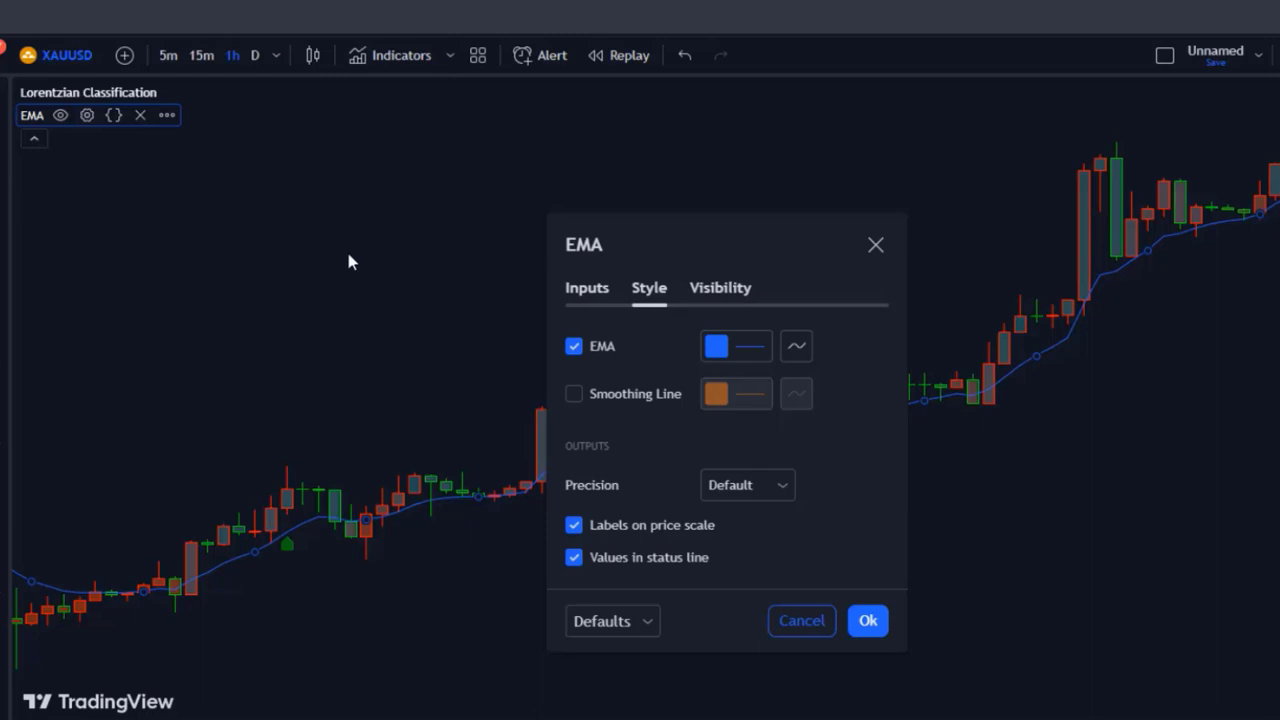
{"action": "left_click", "coordinate": [605, 300]}
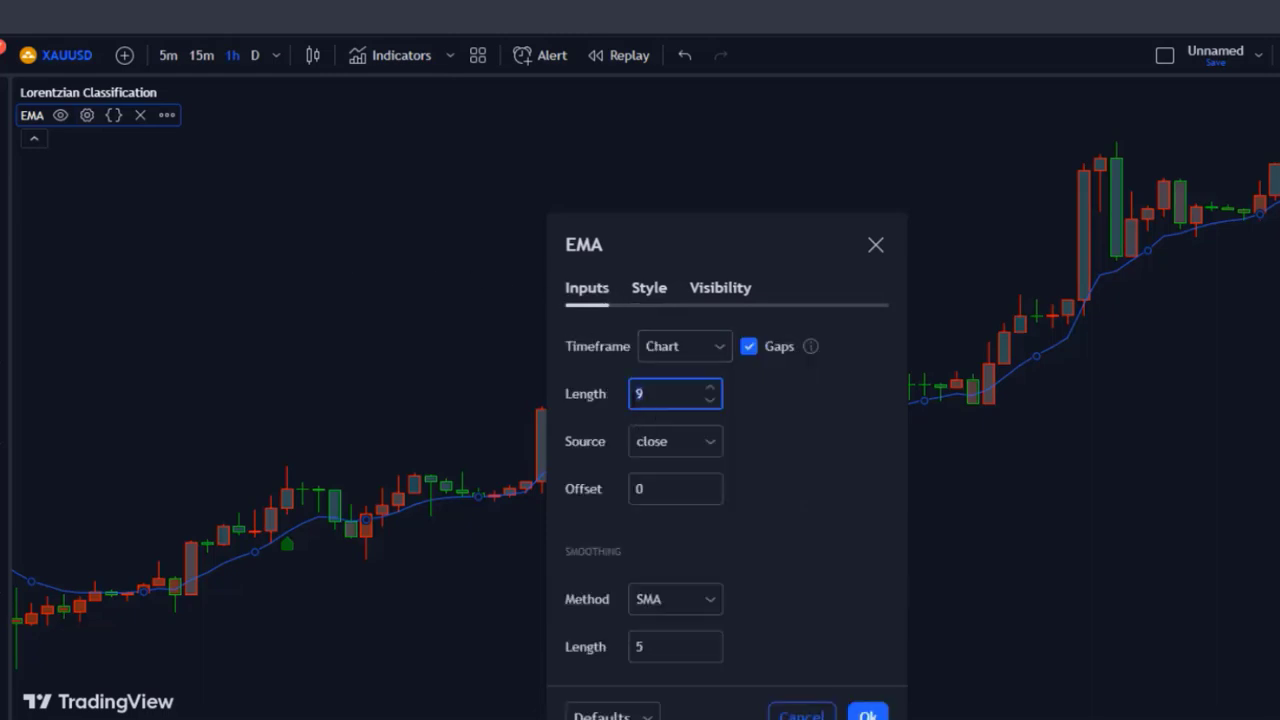
{"action": "type", "text": "200"}
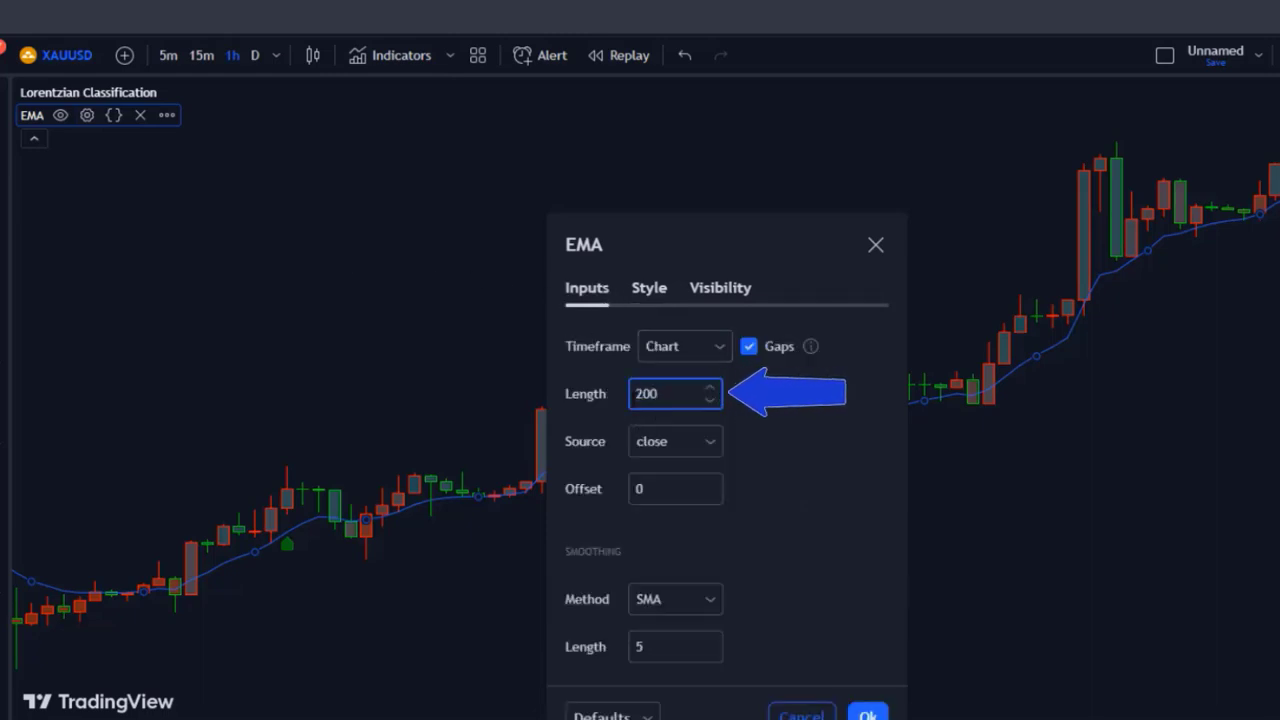
{"action": "left_click", "coordinate": [648, 288]}
{"action": "left_click", "coordinate": [724, 357]}
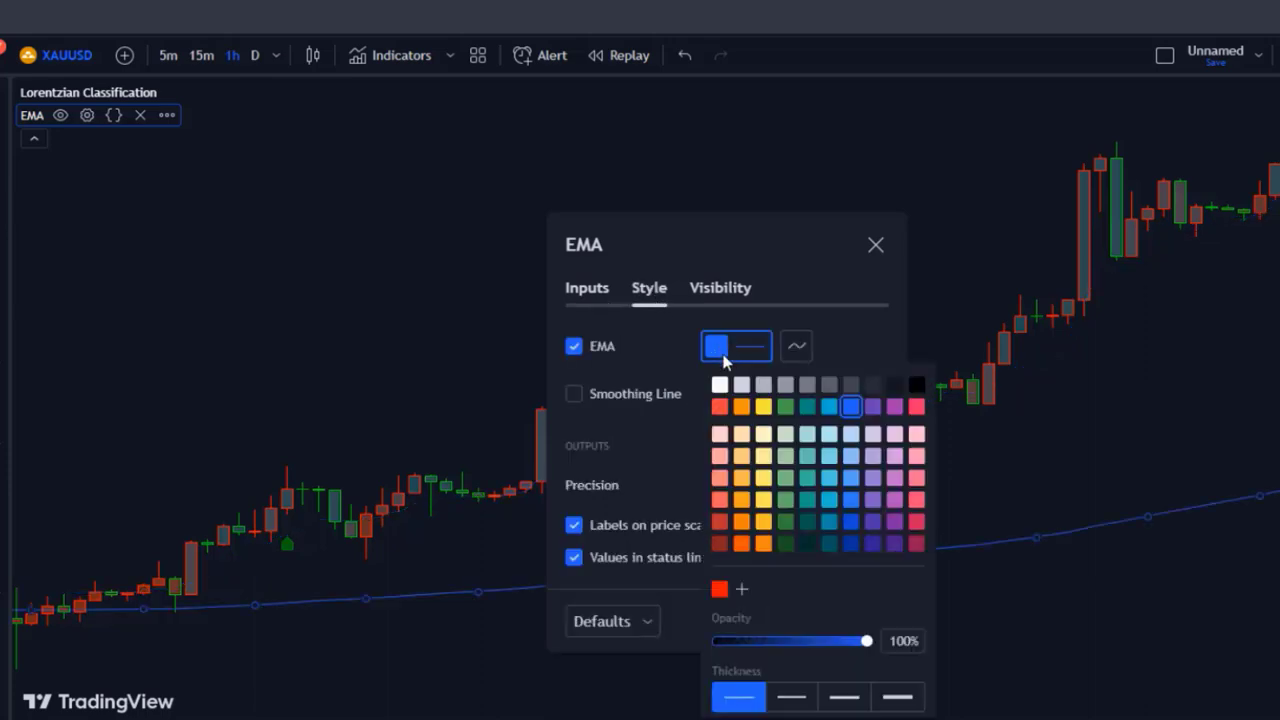
{"action": "left_click", "coordinate": [722, 387]}
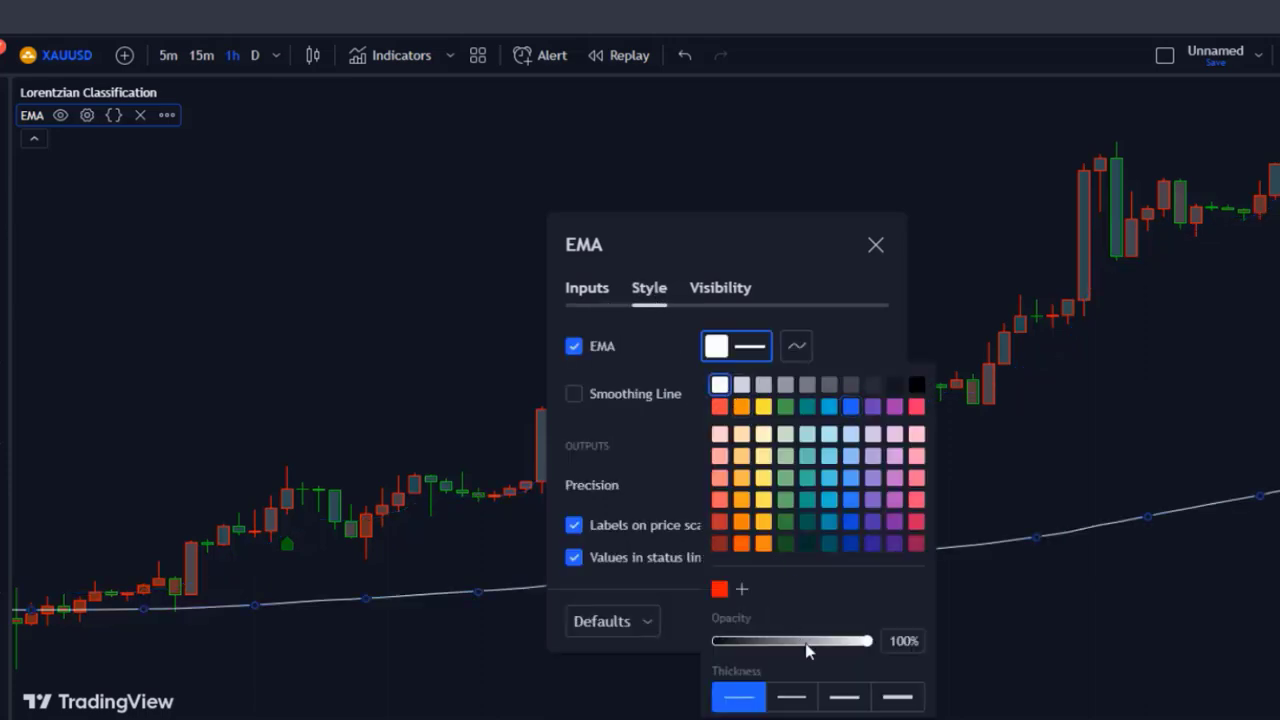
{"action": "left_click", "coordinate": [840, 697]}
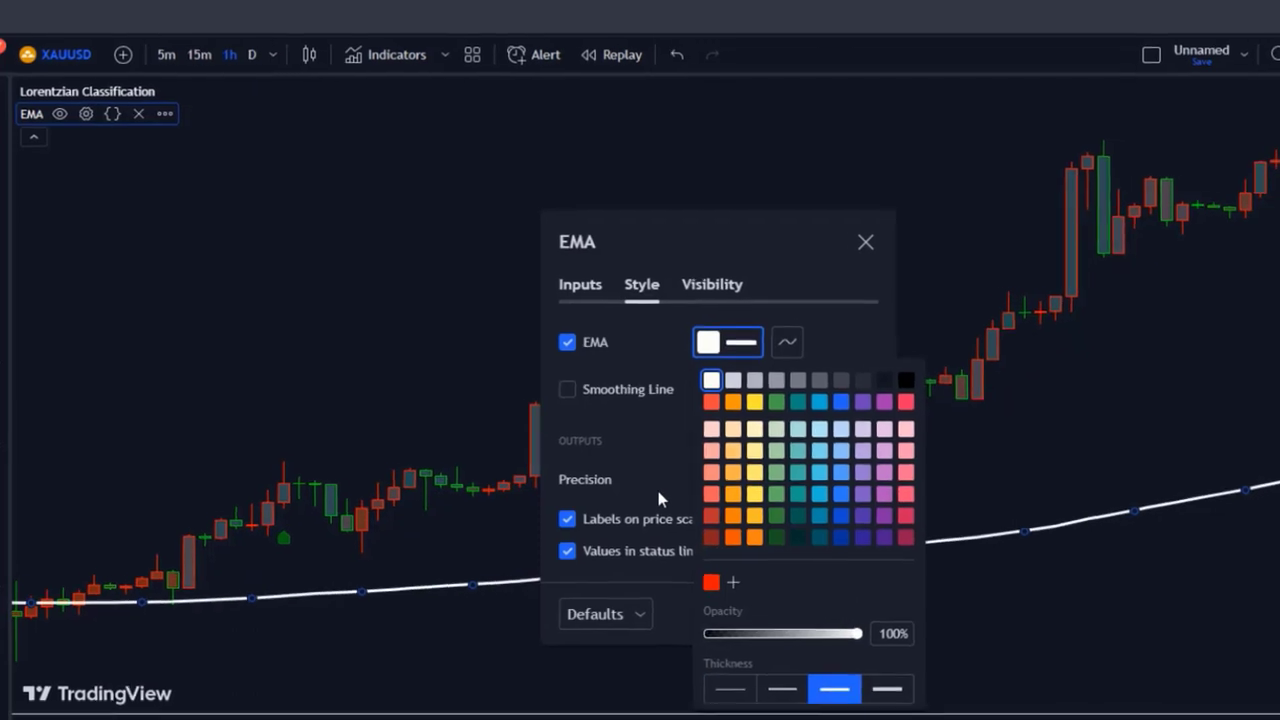
{"action": "left_click", "coordinate": [668, 497]}
{"action": "left_click", "coordinate": [866, 618]}
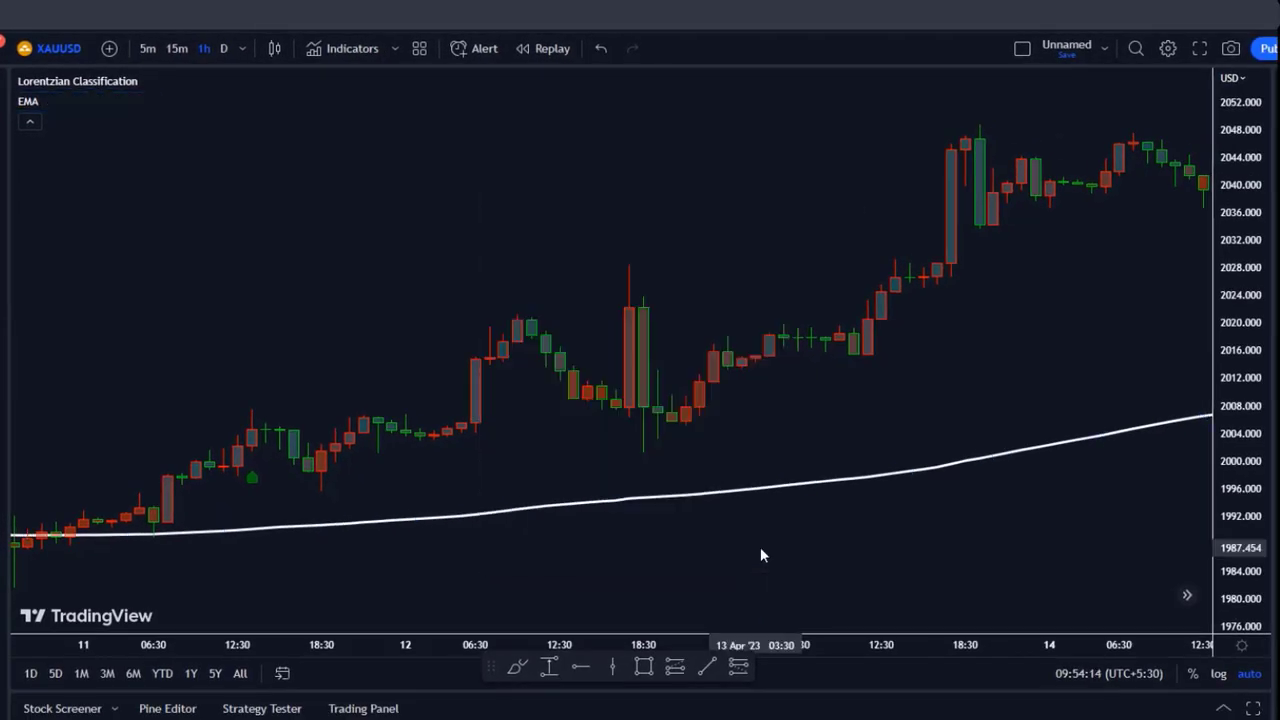
- Pan the chart to later candles and move the drawing toolbar out of the way
{"action": "left_click_drag", "start_coordinate": [747, 545], "coordinate": [644, 545]}
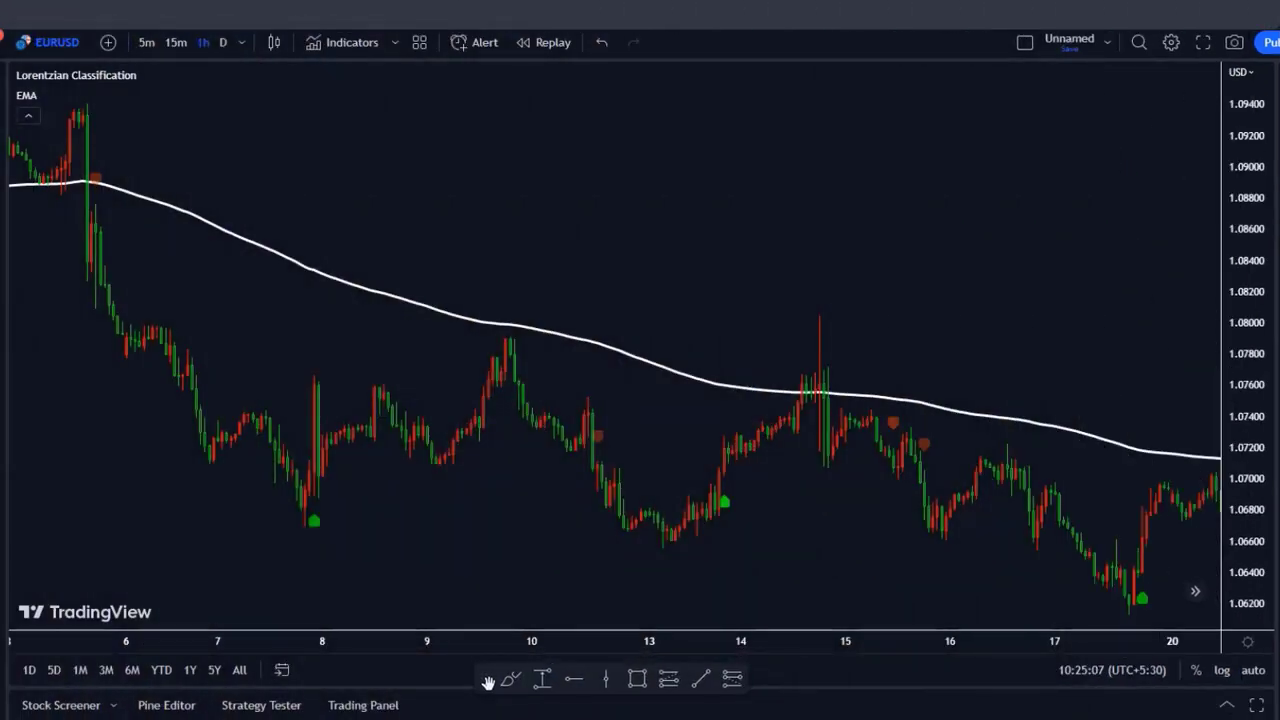
{"action": "left_click_drag", "start_coordinate": [488, 682], "coordinate": [477, 673]}
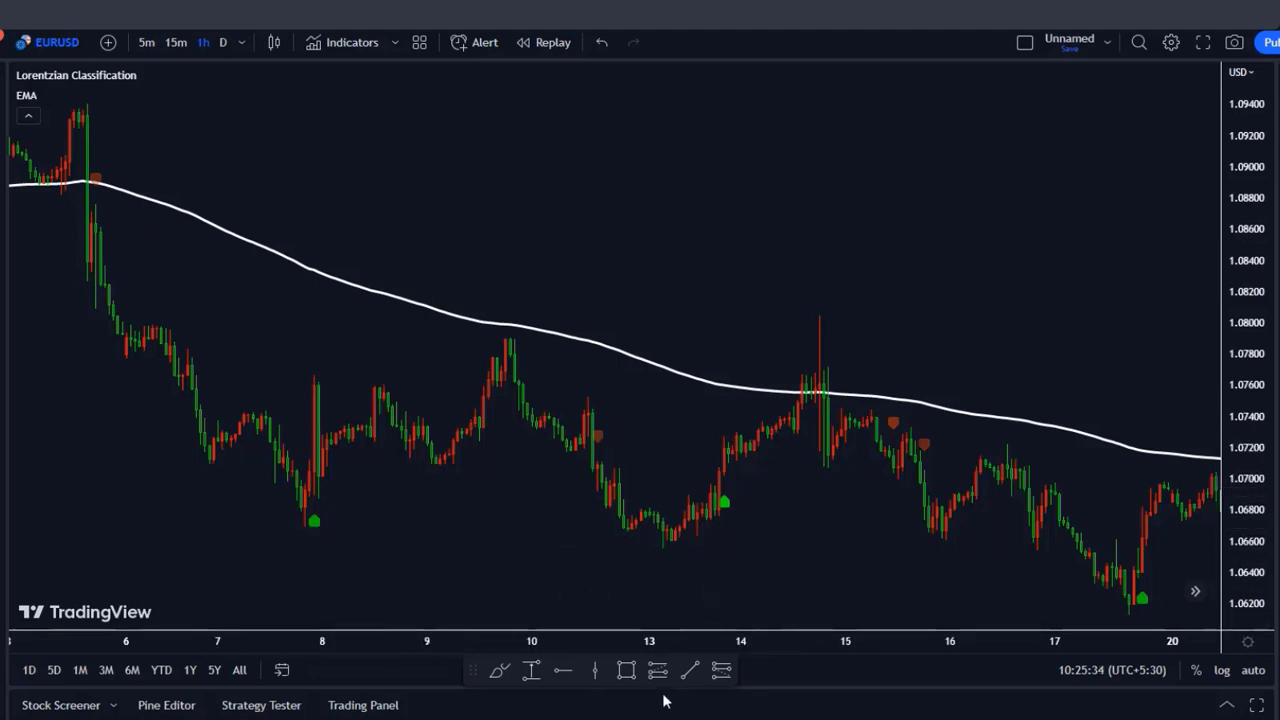
- Measure the EURUSD price drop from the 3 Feb sell signal, then remove the measurement
{"action": "left_click", "coordinate": [536, 668]}
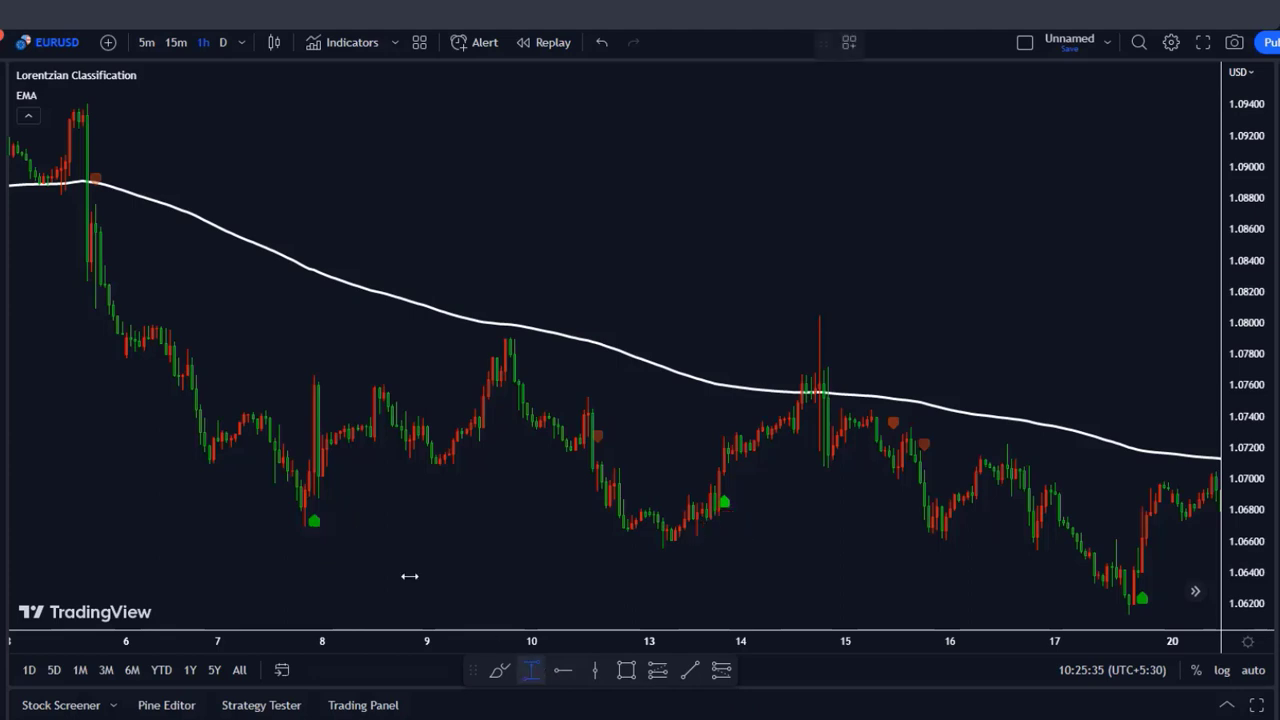
{"action": "left_click", "coordinate": [87, 186]}
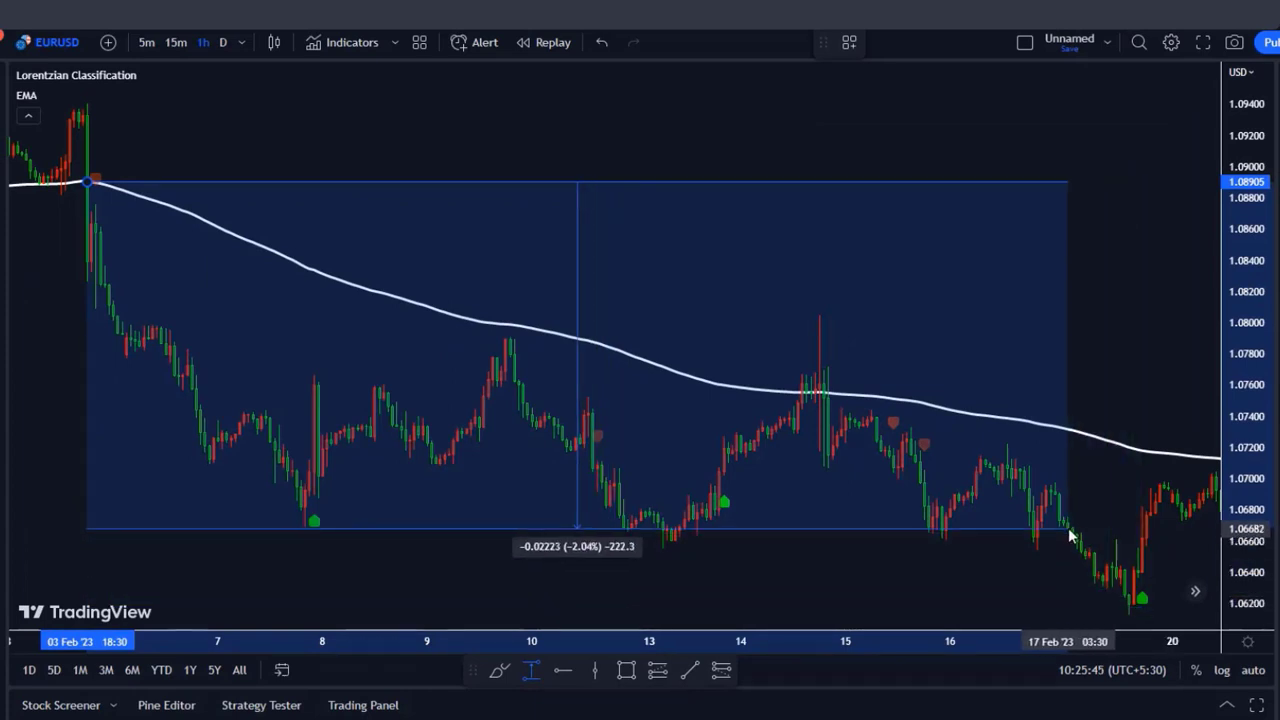
{"action": "key", "text": "Escape"}
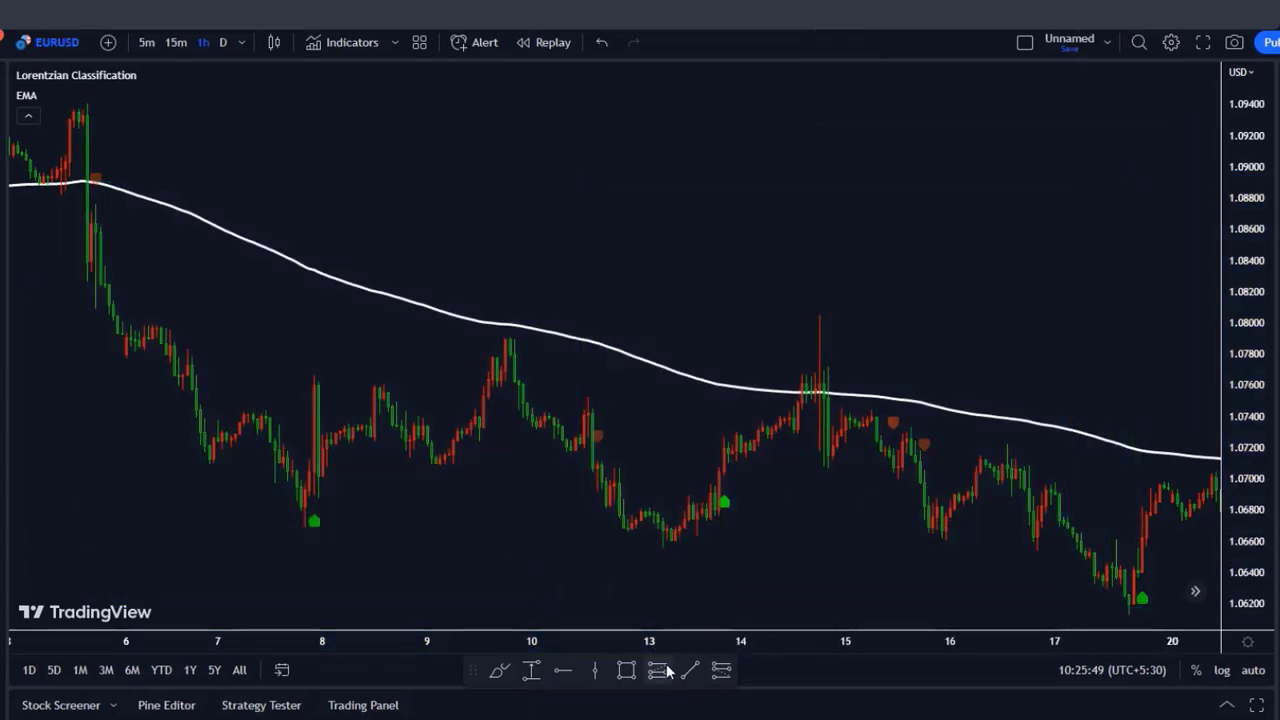
- Place a short position at the 3 Feb sell signal with a lower target (2.59 risk/reward), extended rightward
{"action": "left_click", "coordinate": [721, 670]}
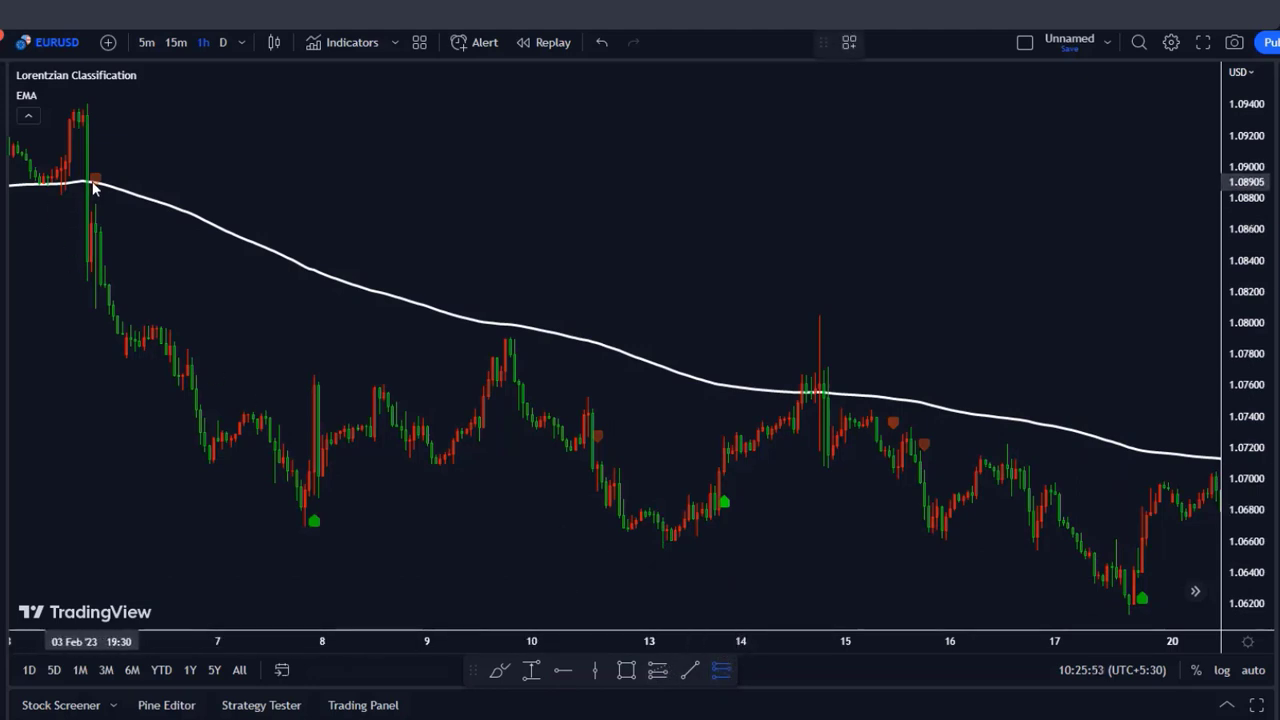
{"action": "left_click", "coordinate": [91, 258]}
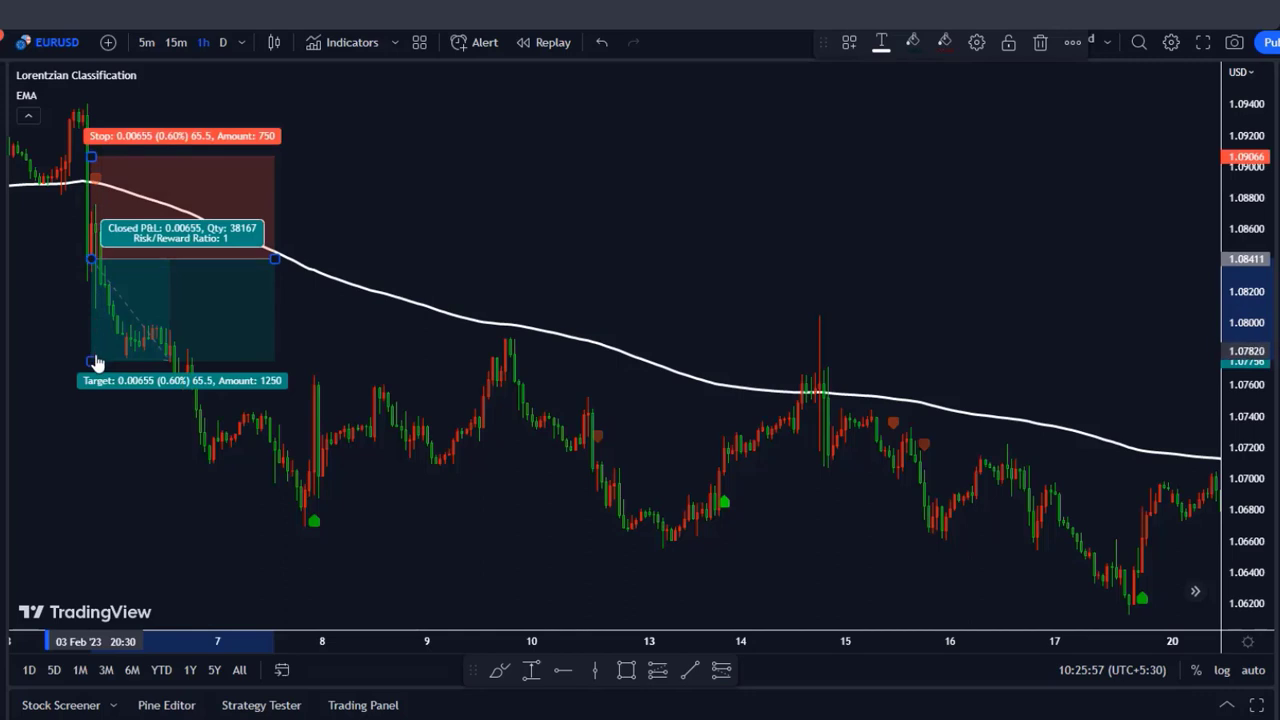
{"action": "left_click_drag", "start_coordinate": [91, 358], "coordinate": [185, 524]}
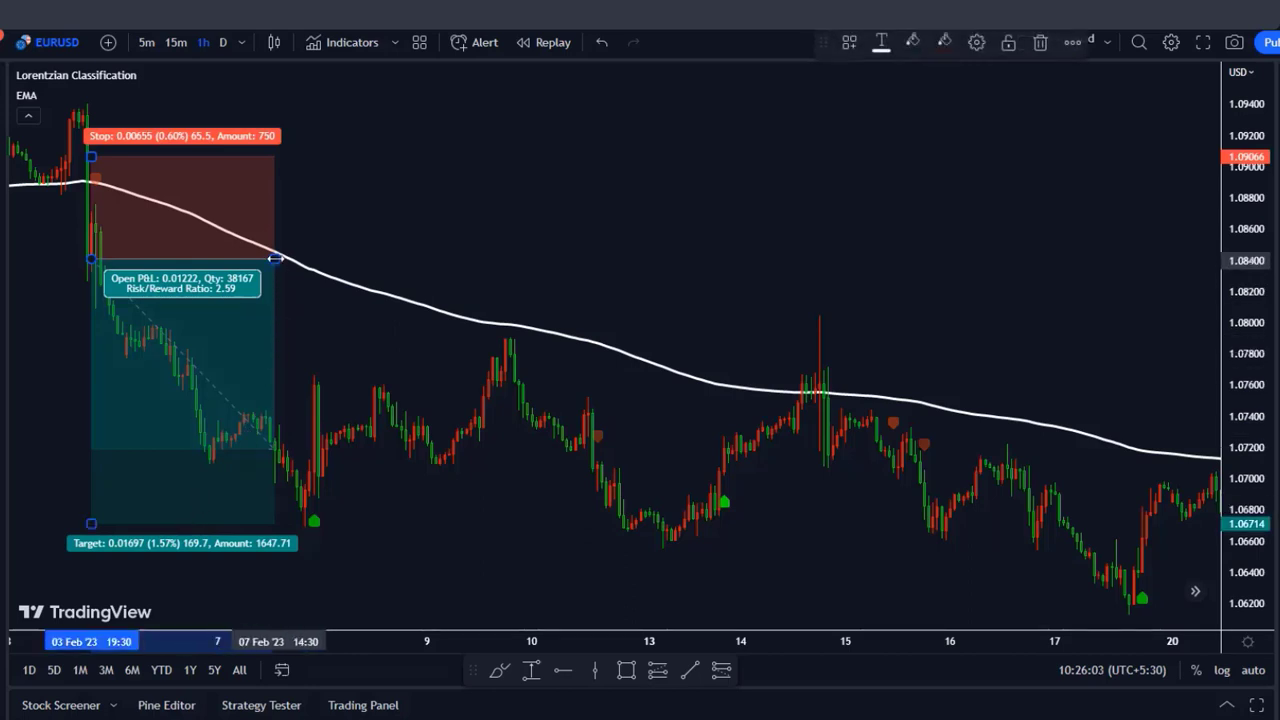
{"action": "left_click_drag", "start_coordinate": [276, 258], "coordinate": [310, 273]}
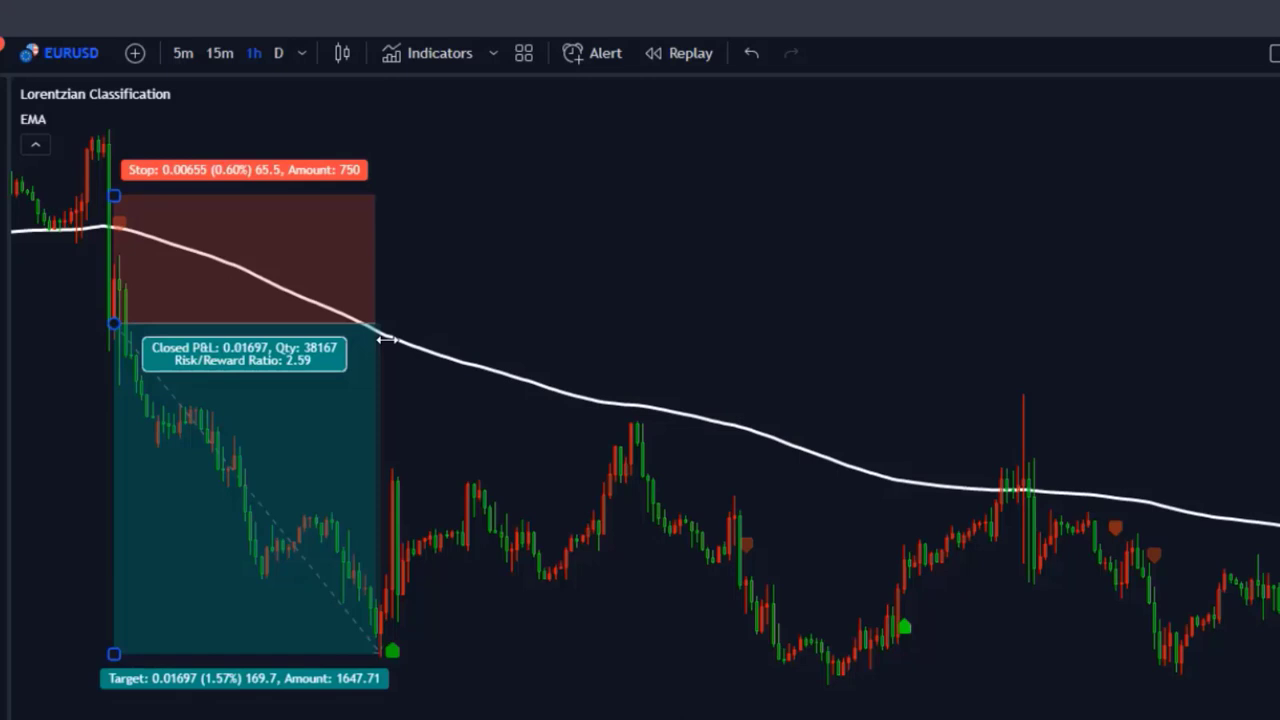
{"action": "left_click_drag", "start_coordinate": [387, 340], "coordinate": [398, 341]}
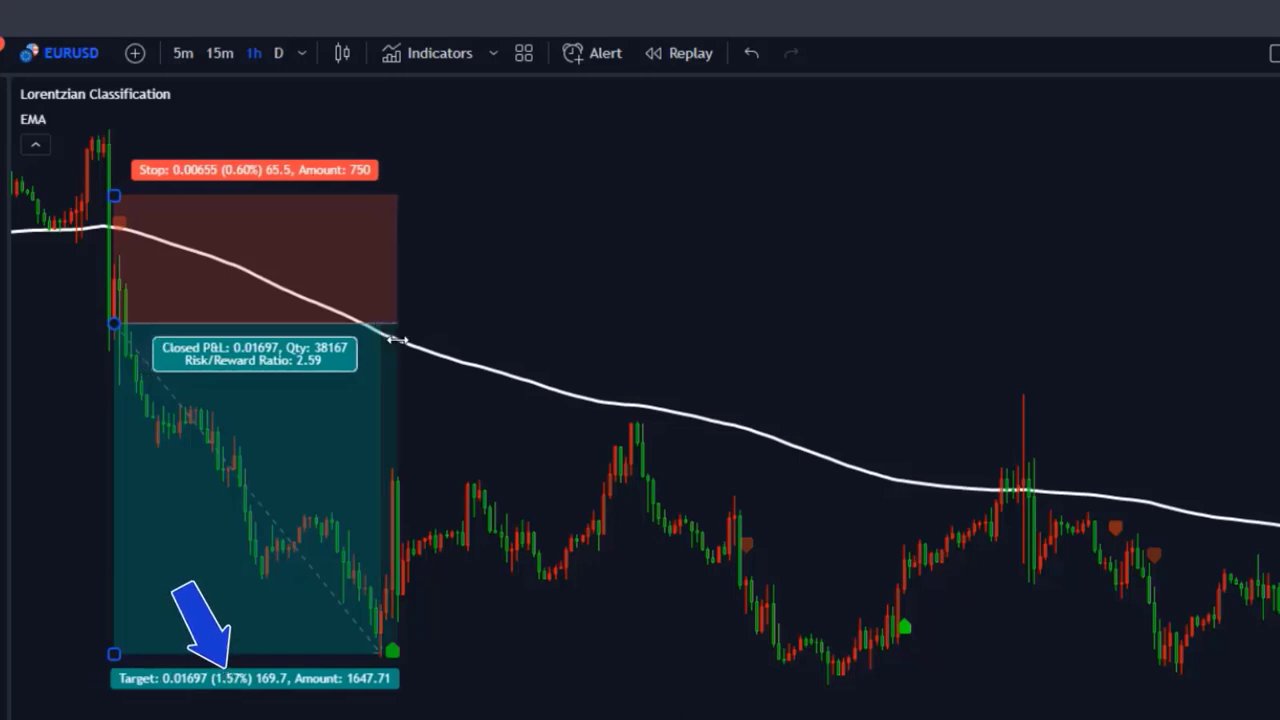
{"action": "left_click_drag", "start_coordinate": [397, 340], "coordinate": [386, 340]}
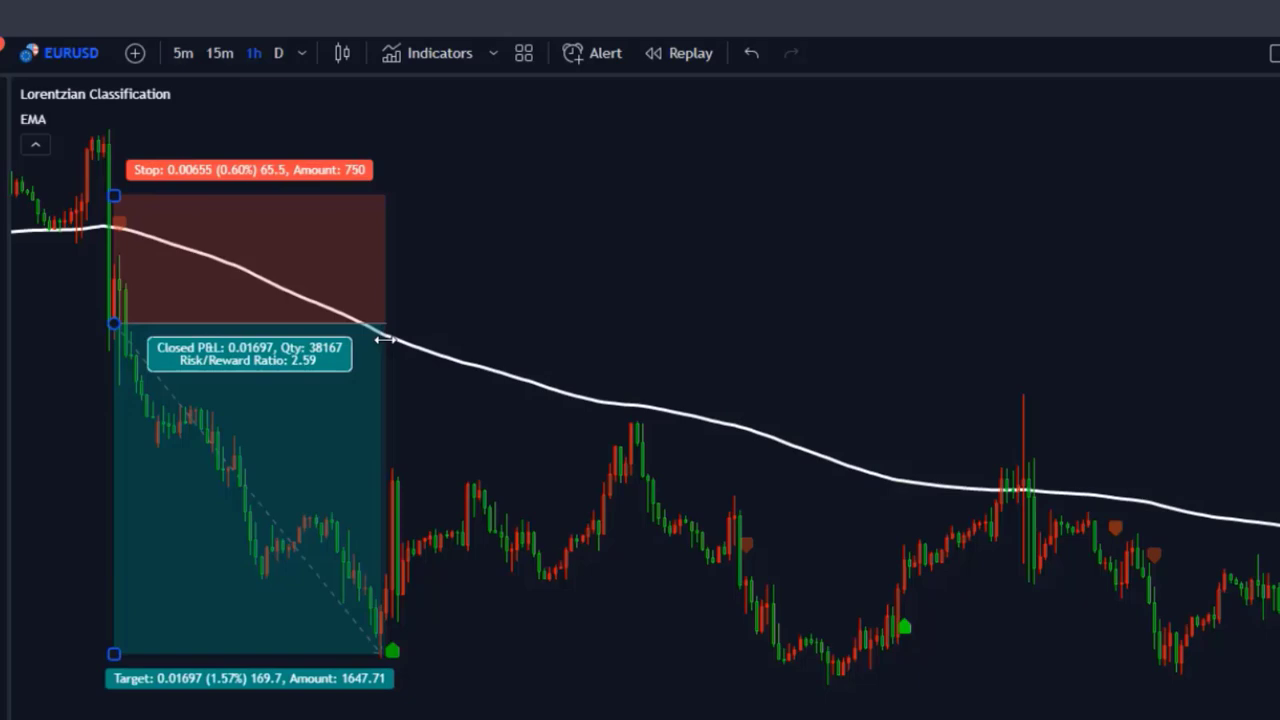
{"action": "left_click", "coordinate": [323, 394]}
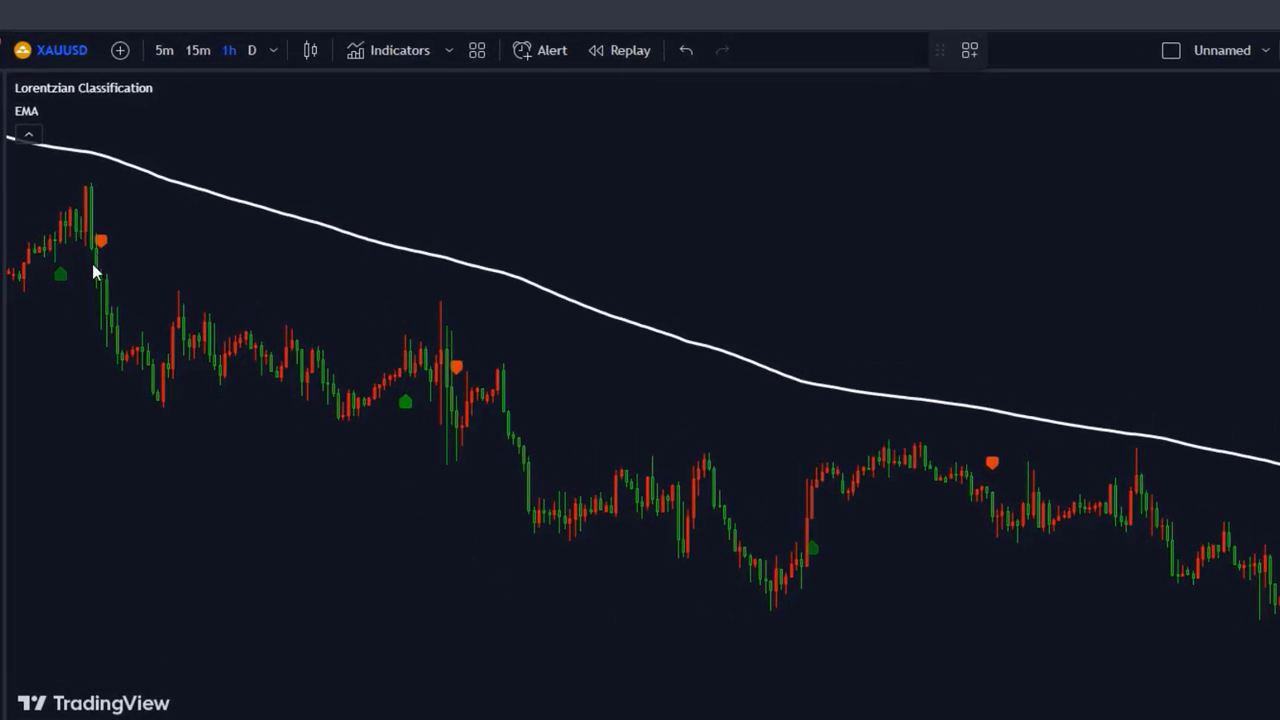
{"action": "left_click", "coordinate": [97, 280]}
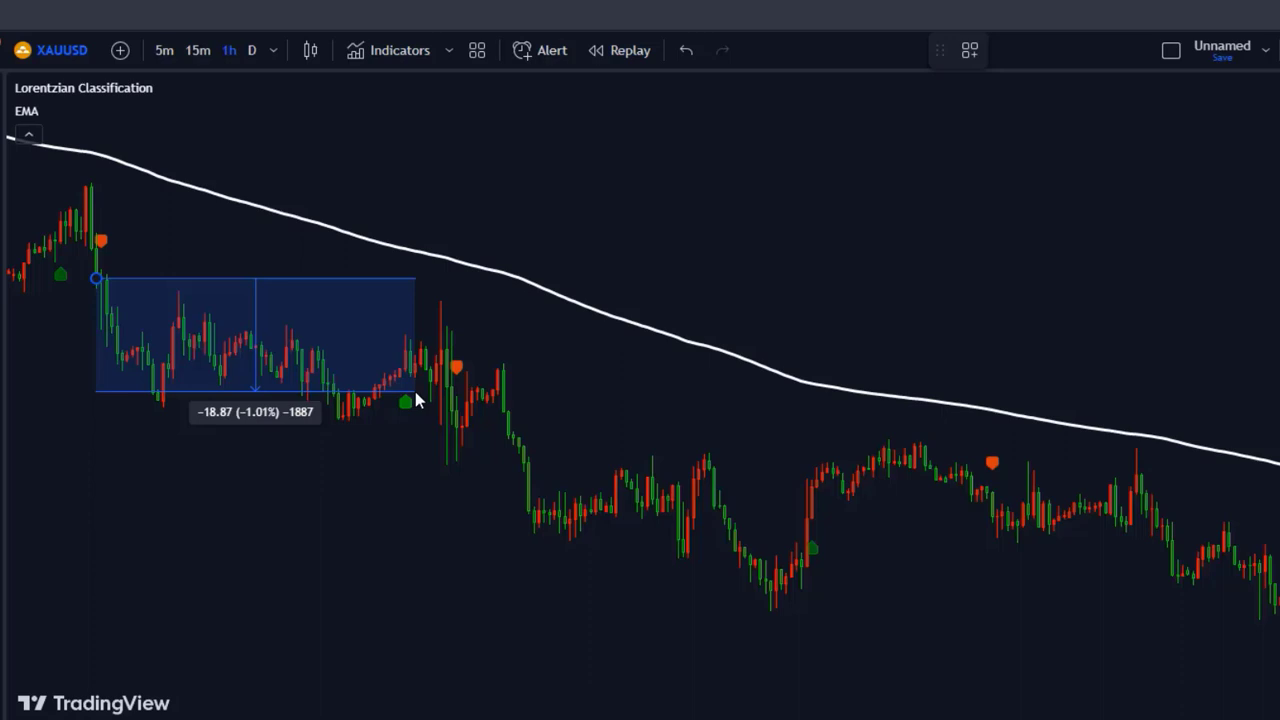
{"action": "left_click", "coordinate": [417, 399]}
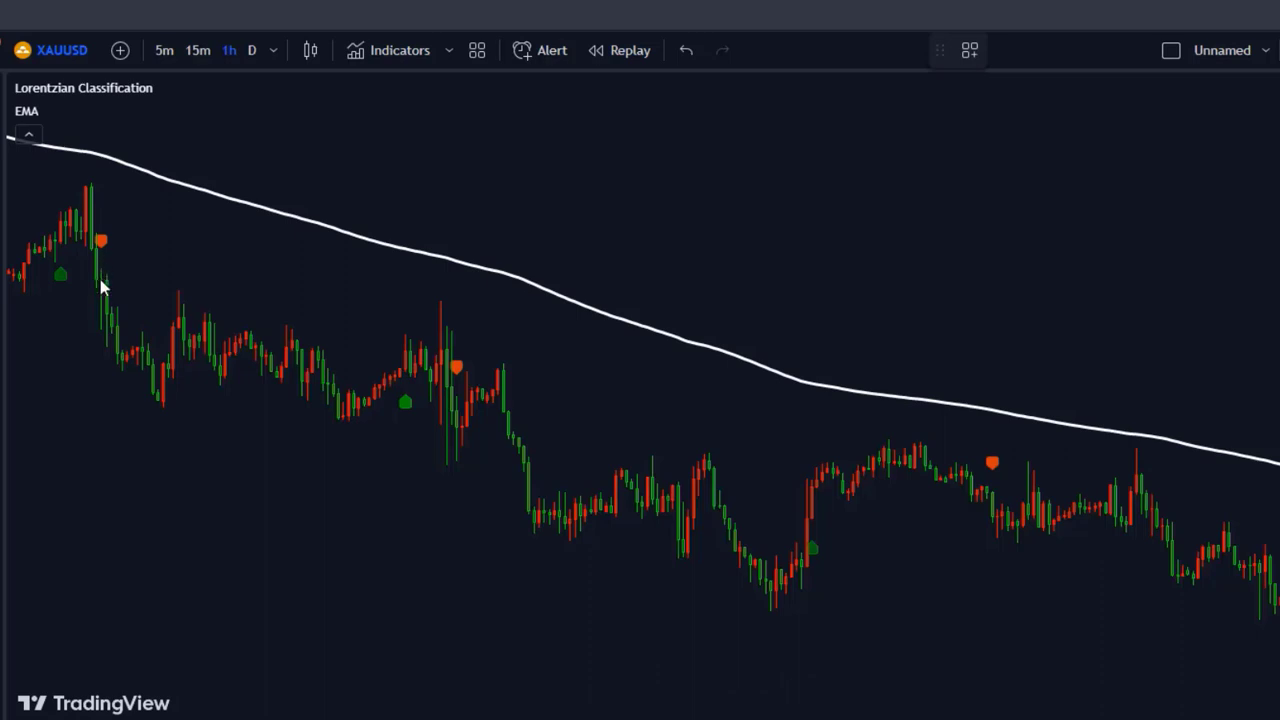
{"action": "left_click_drag", "start_coordinate": [100, 282], "coordinate": [331, 372]}
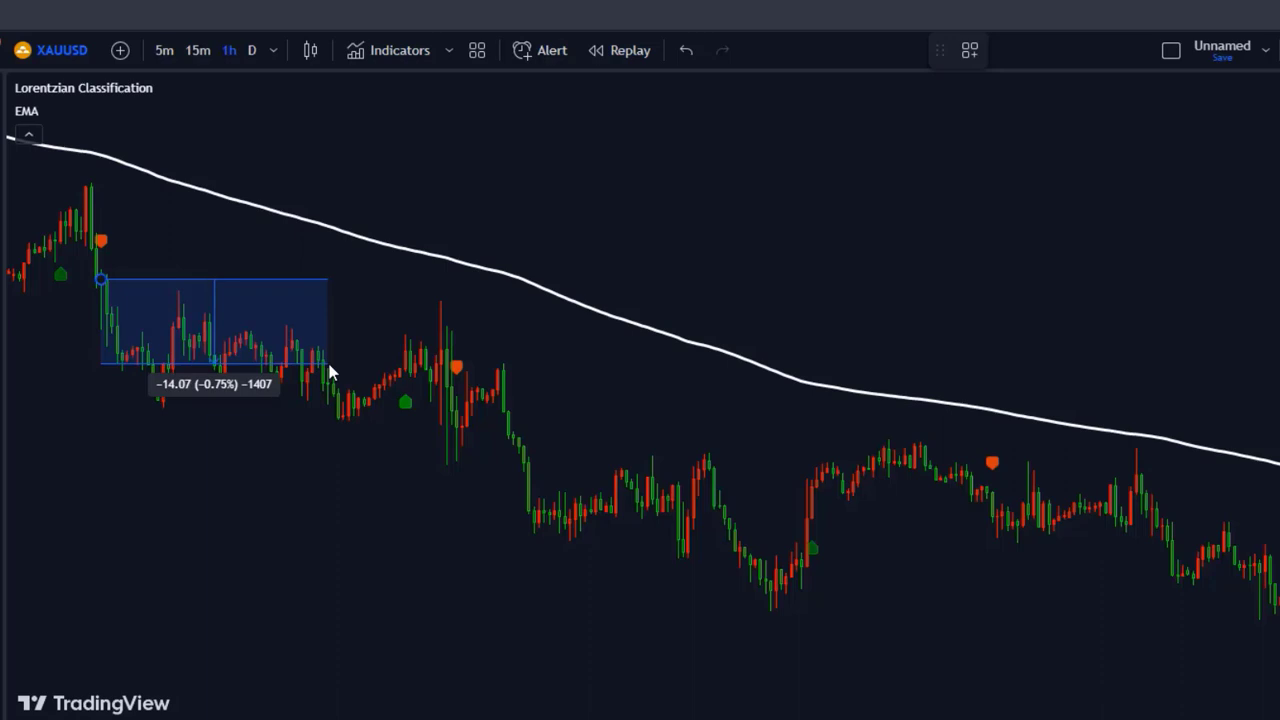
{"action": "left_click_drag", "start_coordinate": [331, 372], "coordinate": [336, 382]}
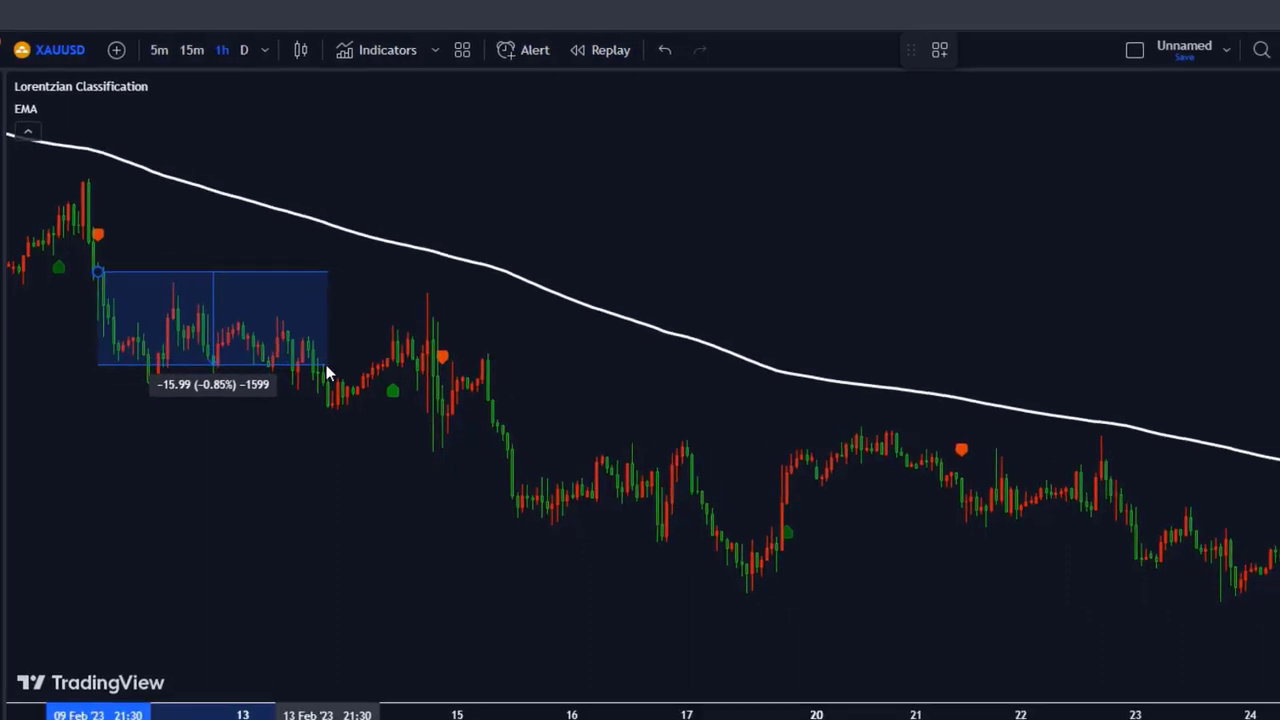
{"action": "left_click", "coordinate": [336, 378]}
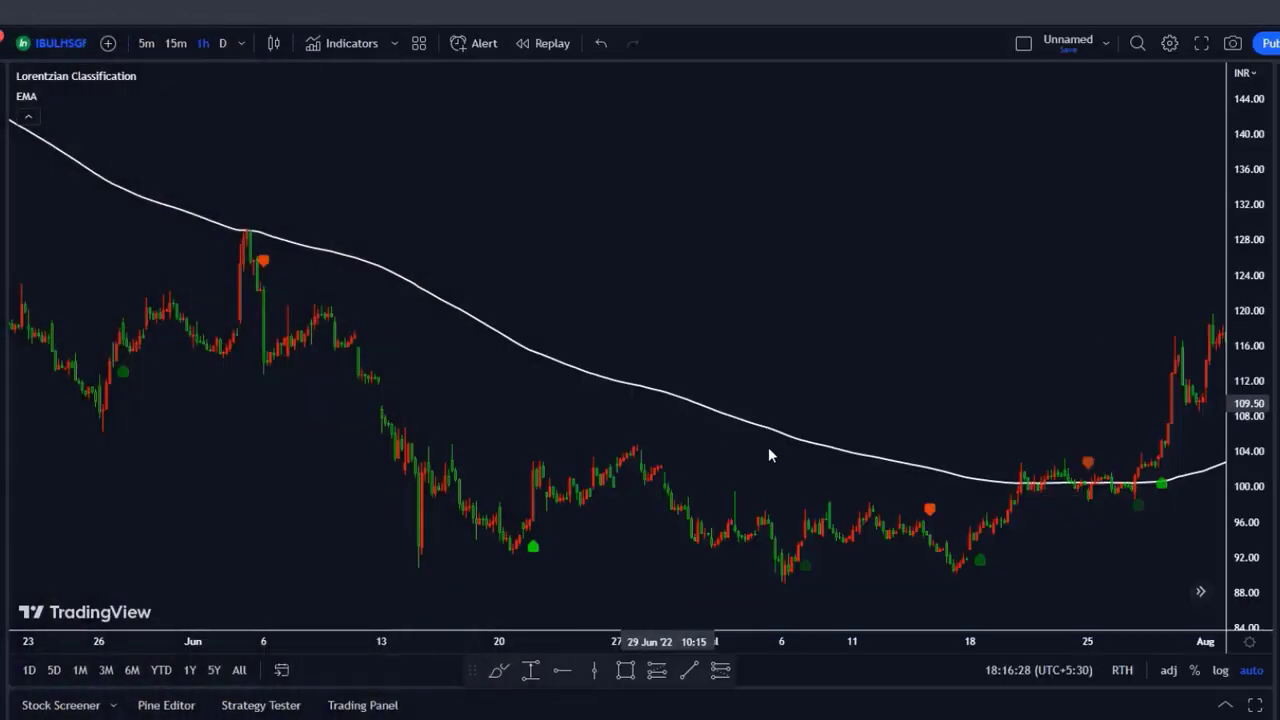
- Pan the hourly chart through September and measure the rise after the 28 Jul buy signal
{"action": "left_click_drag", "start_coordinate": [999, 546], "coordinate": [363, 553]}
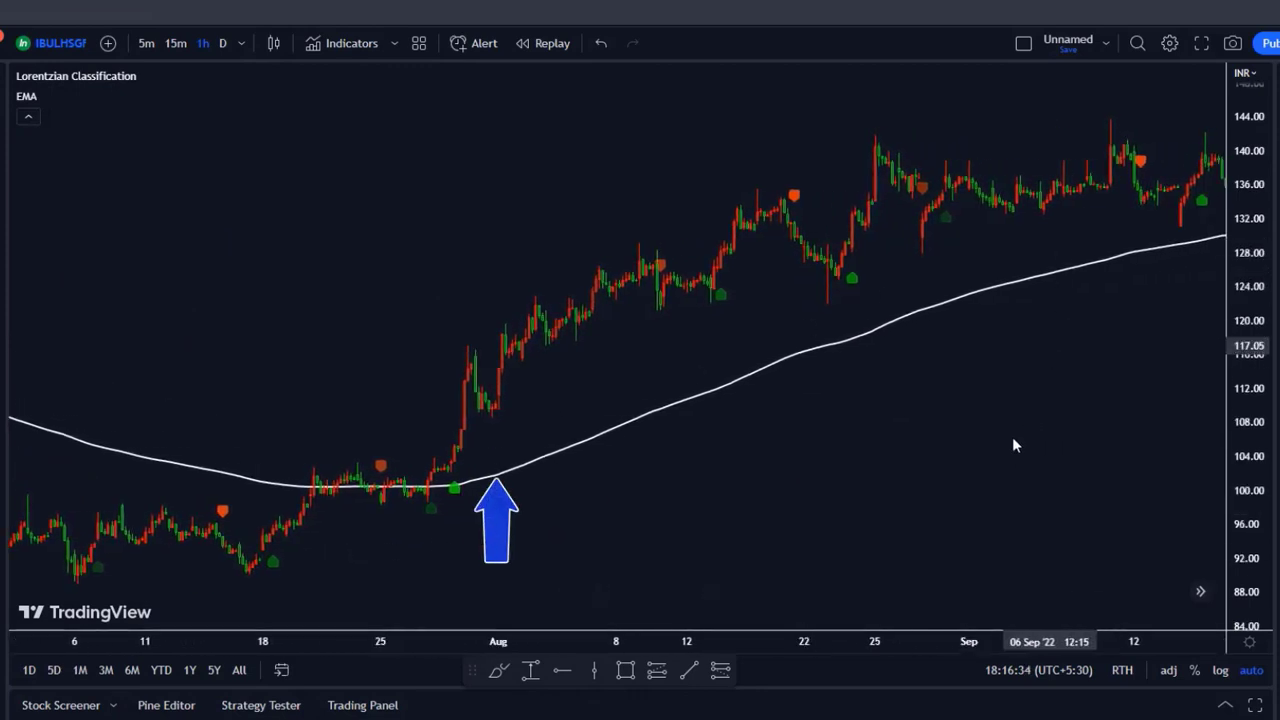
{"action": "left_click", "coordinate": [530, 670]}
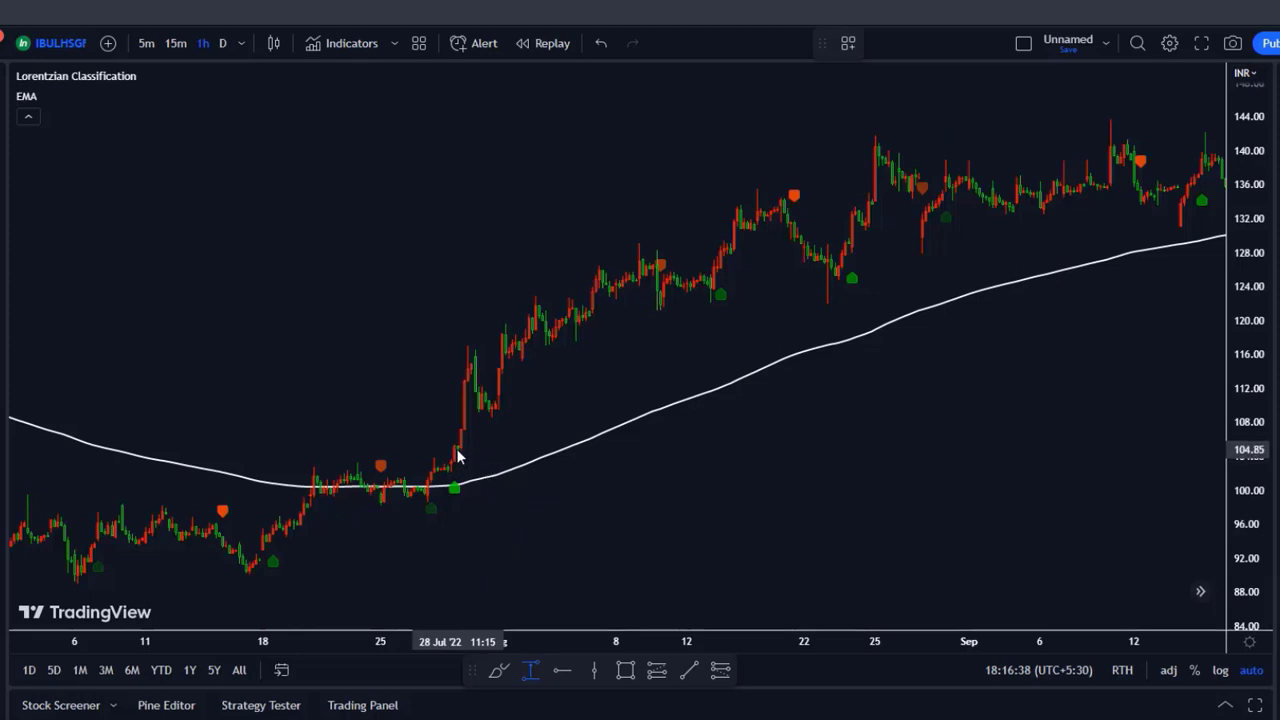
{"action": "left_click_drag", "start_coordinate": [458, 452], "coordinate": [1138, 146]}
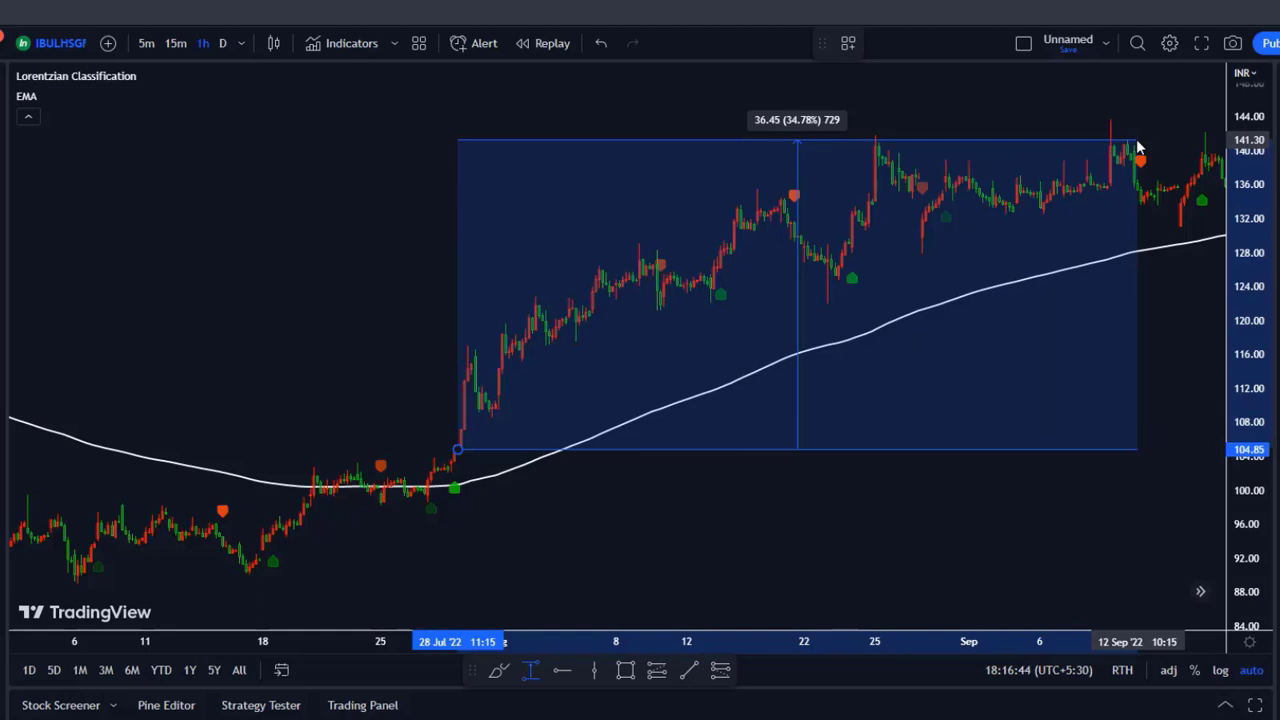
{"action": "left_click", "coordinate": [1138, 148]}
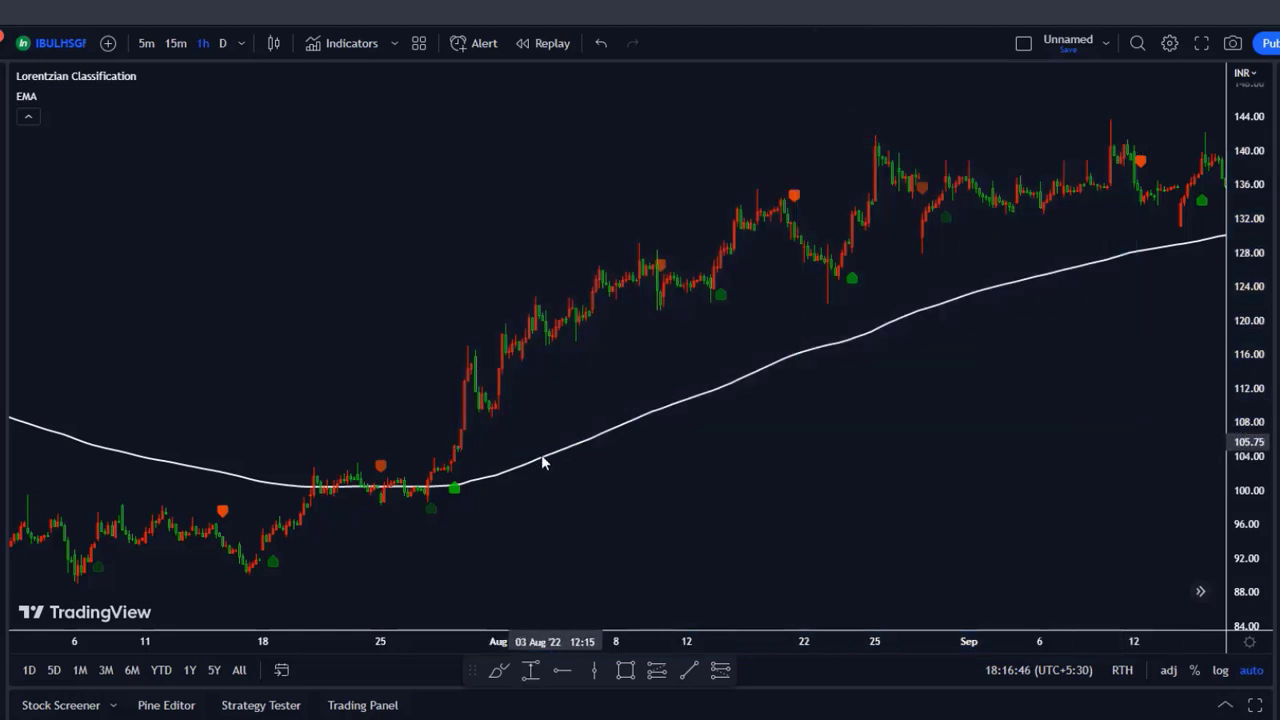
- Measure from the late-July buy signal to the next sell signal, reading 20.70 (19.63%)
{"action": "left_click", "coordinate": [530, 670]}
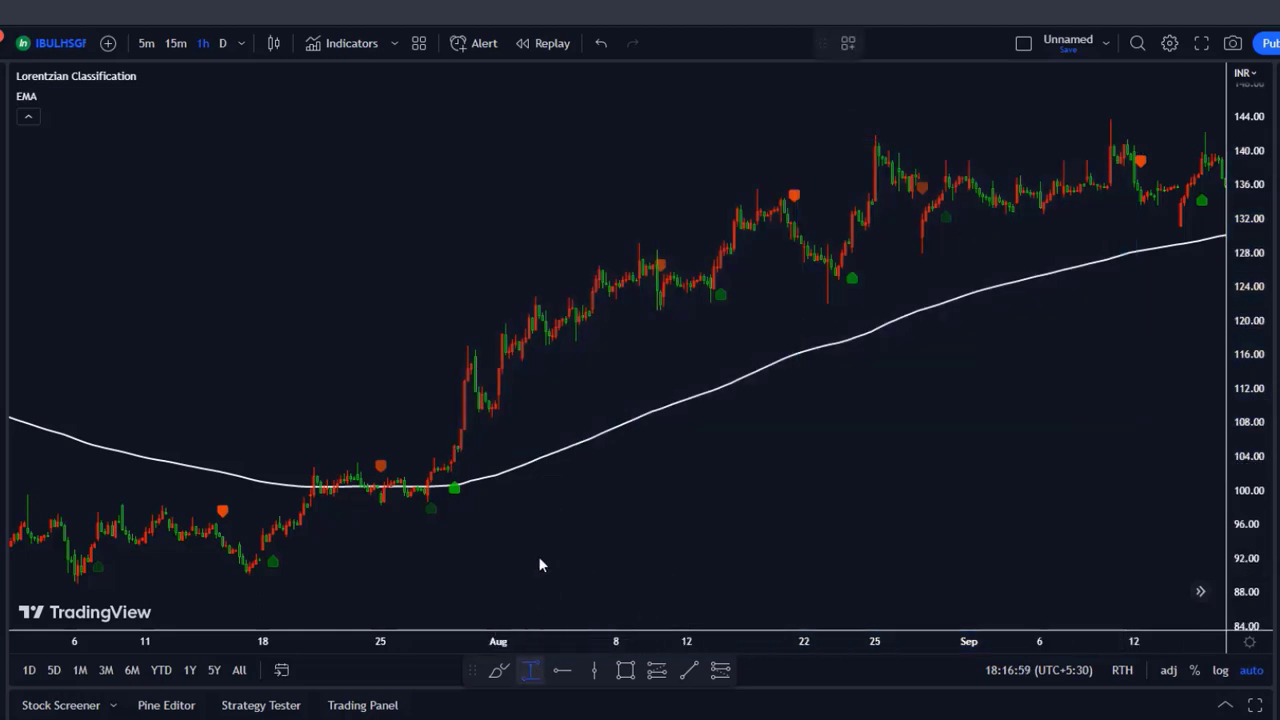
{"action": "left_click", "coordinate": [455, 446]}
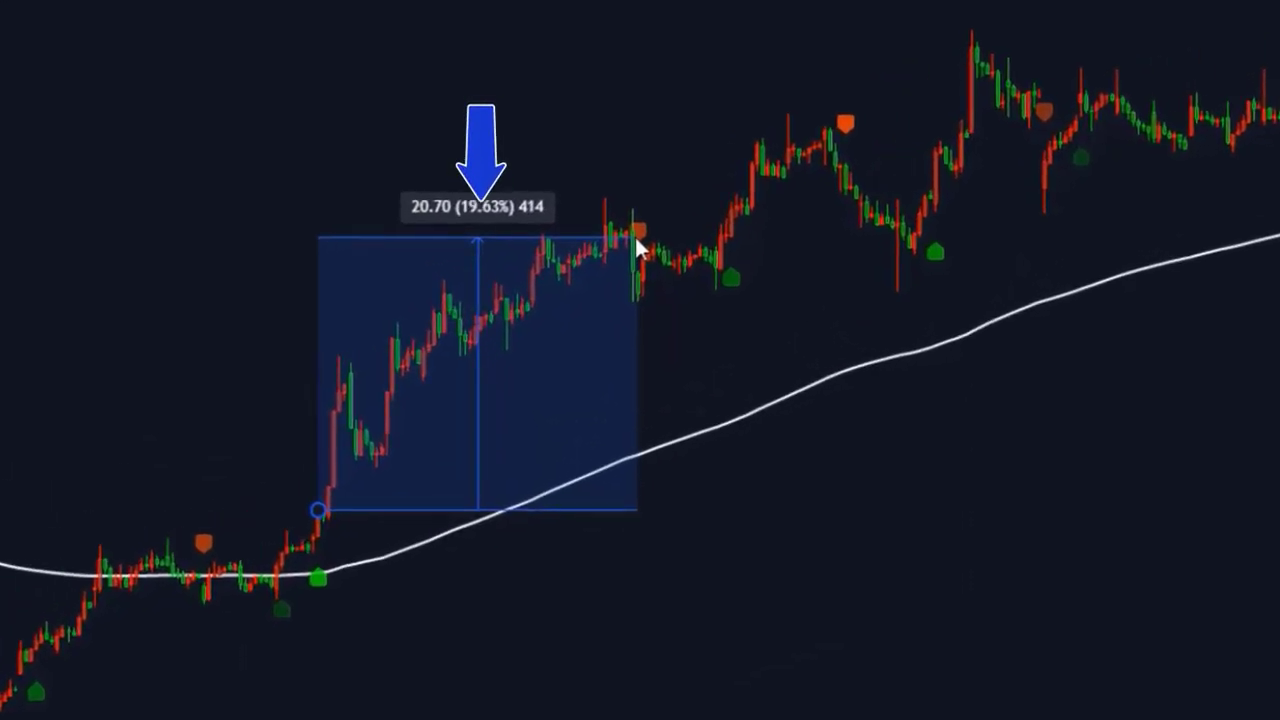
{"action": "left_click", "coordinate": [638, 250]}
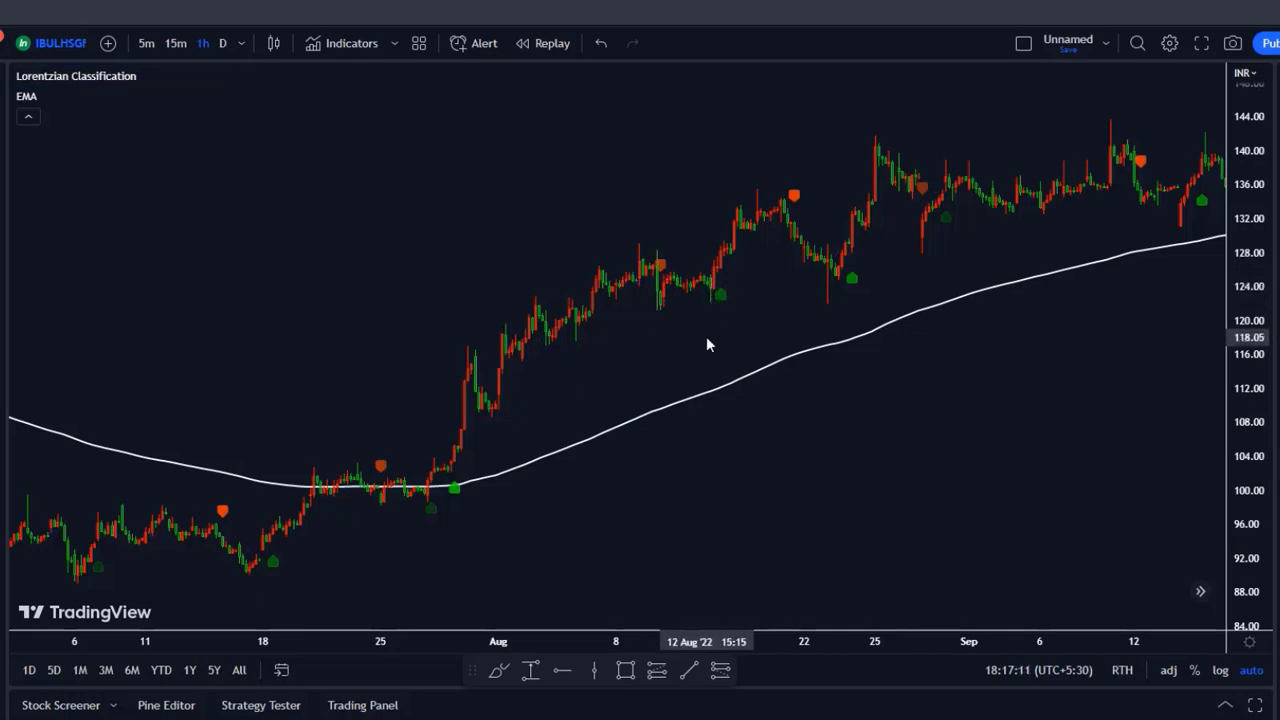
{"action": "left_click", "coordinate": [531, 670]}
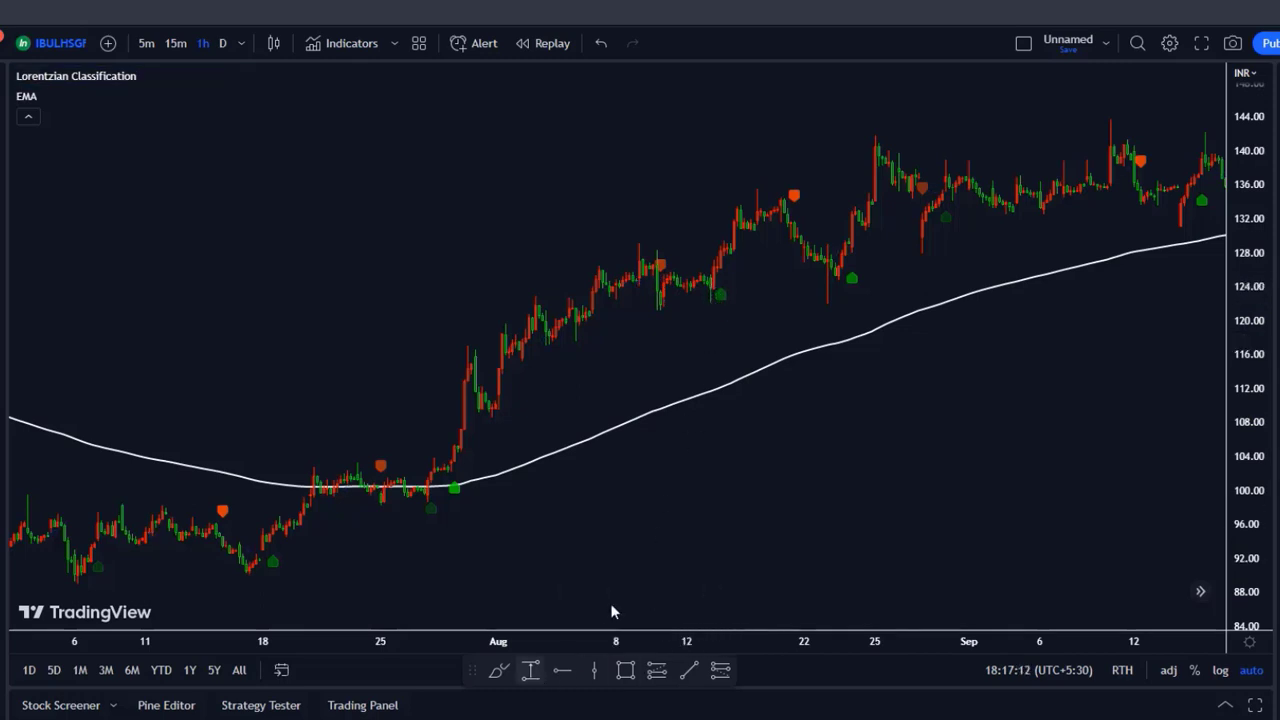
{"action": "left_click", "coordinate": [717, 269]}
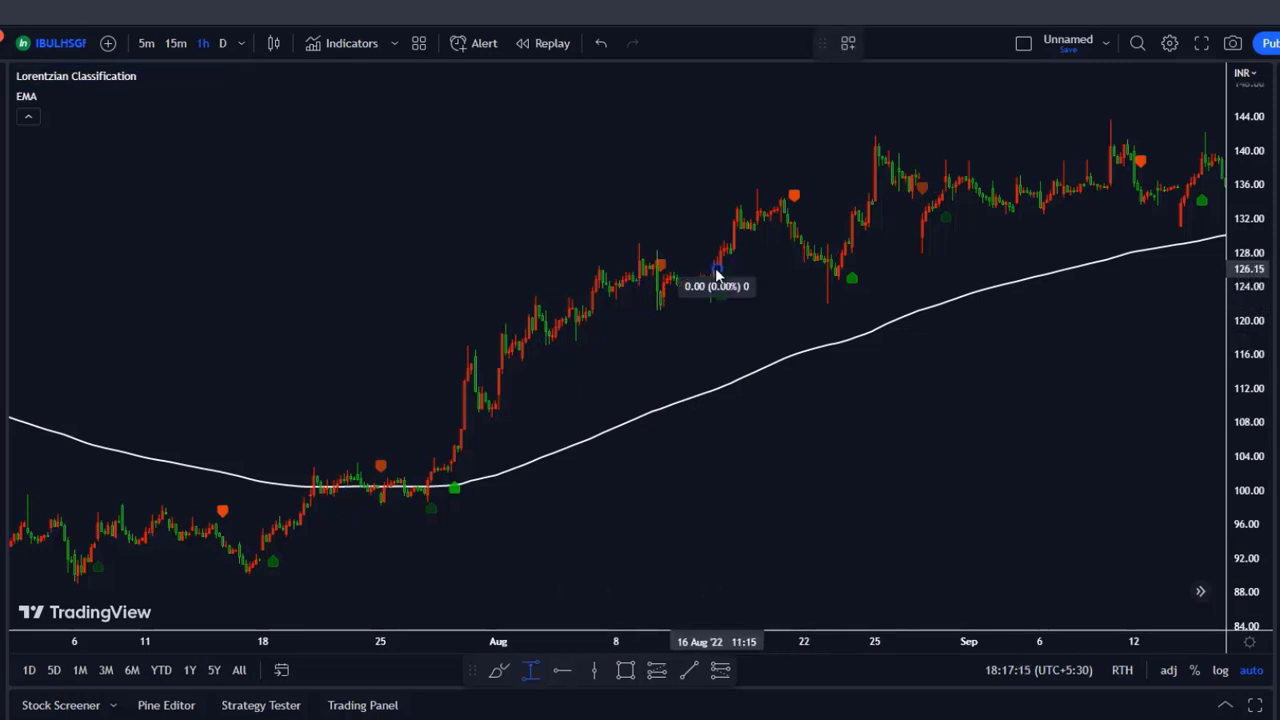
{"action": "left_click", "coordinate": [790, 205]}
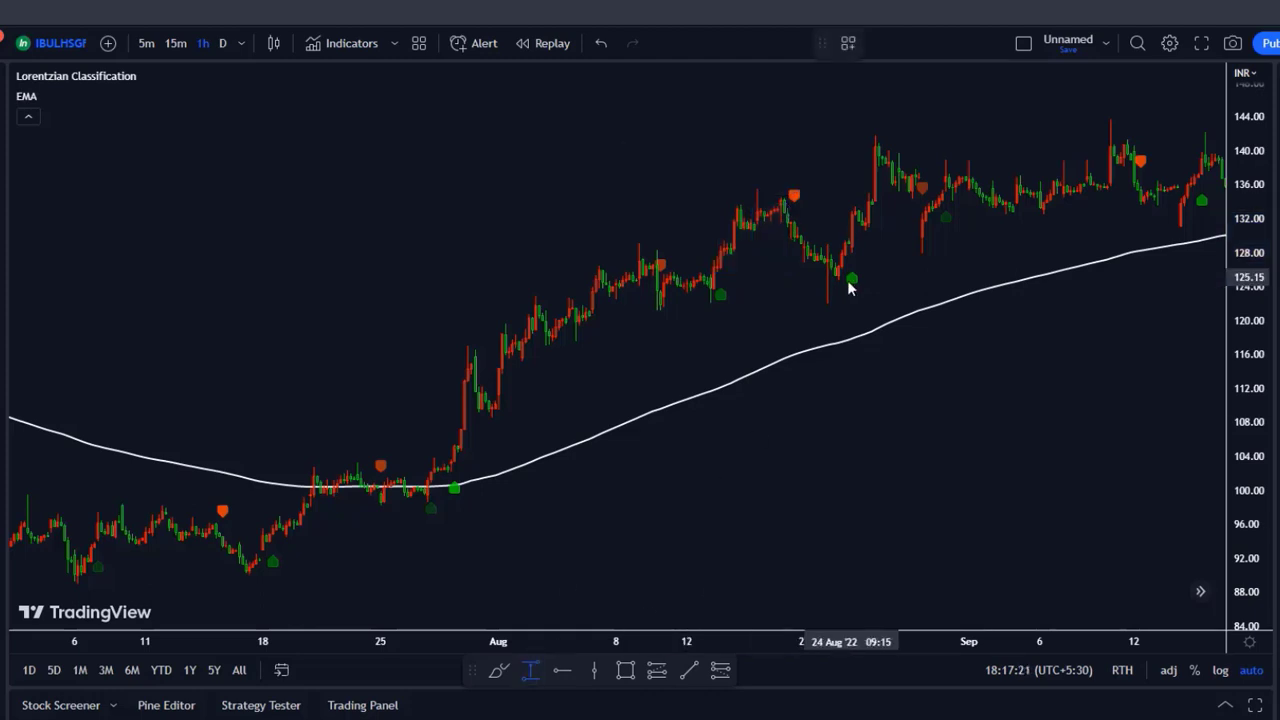
{"action": "left_click", "coordinate": [849, 248]}
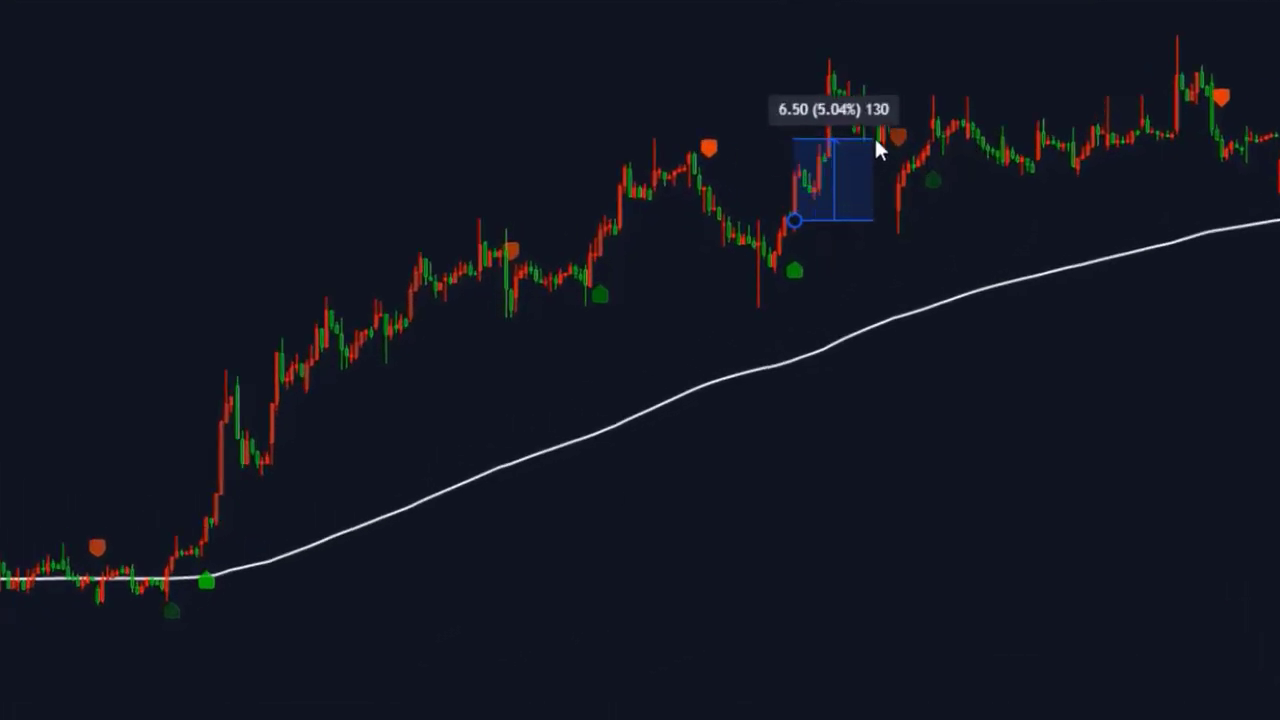
{"action": "left_click", "coordinate": [888, 145]}
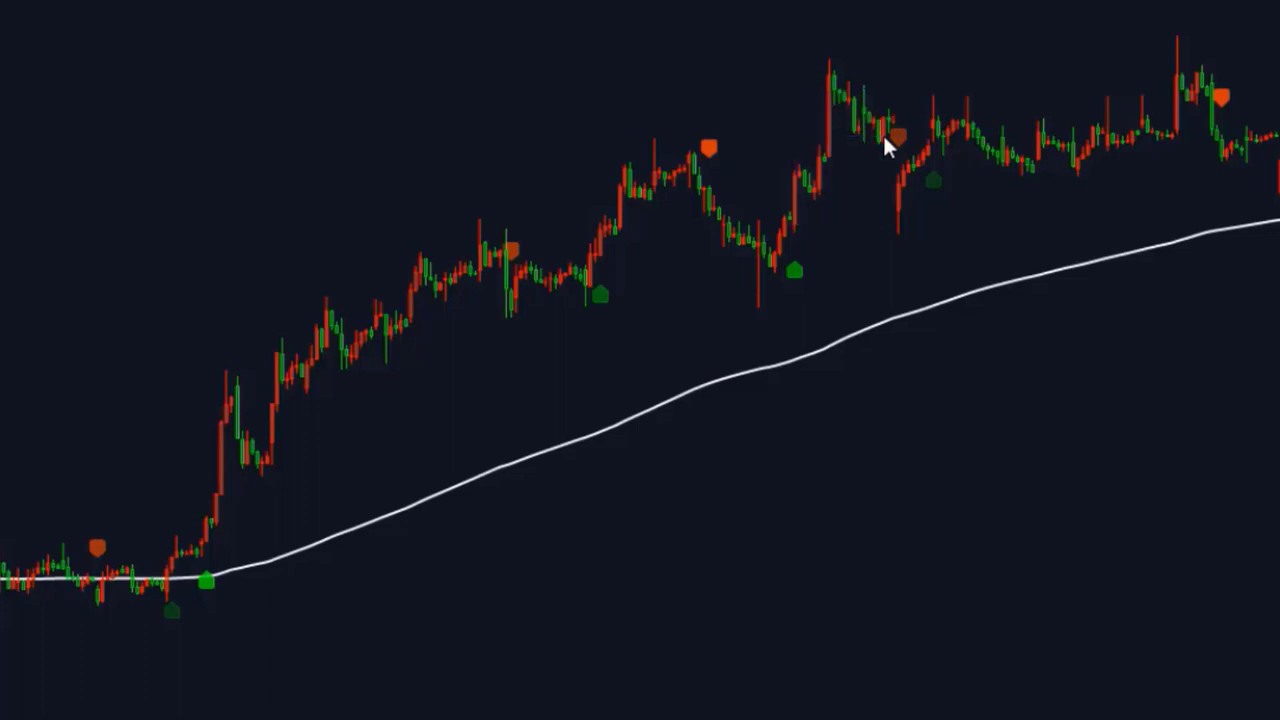
{"action": "left_click", "coordinate": [932, 142]}
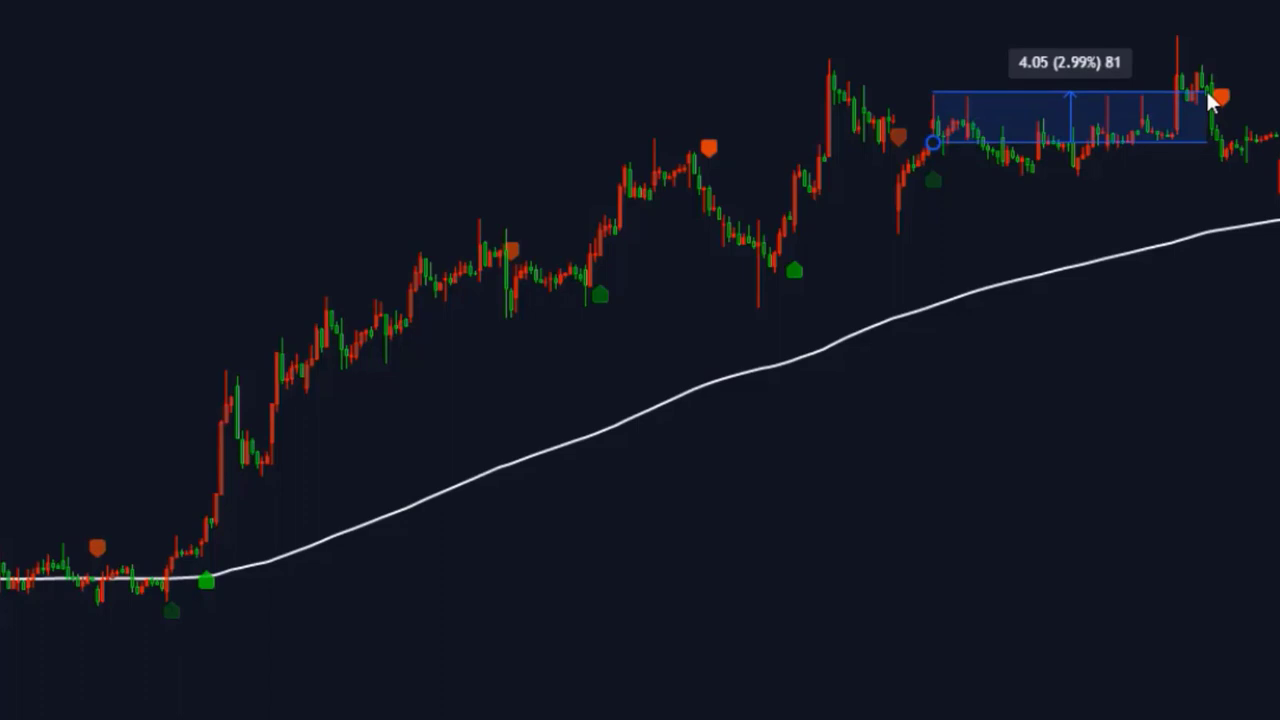
{"action": "left_click", "coordinate": [1210, 100]}
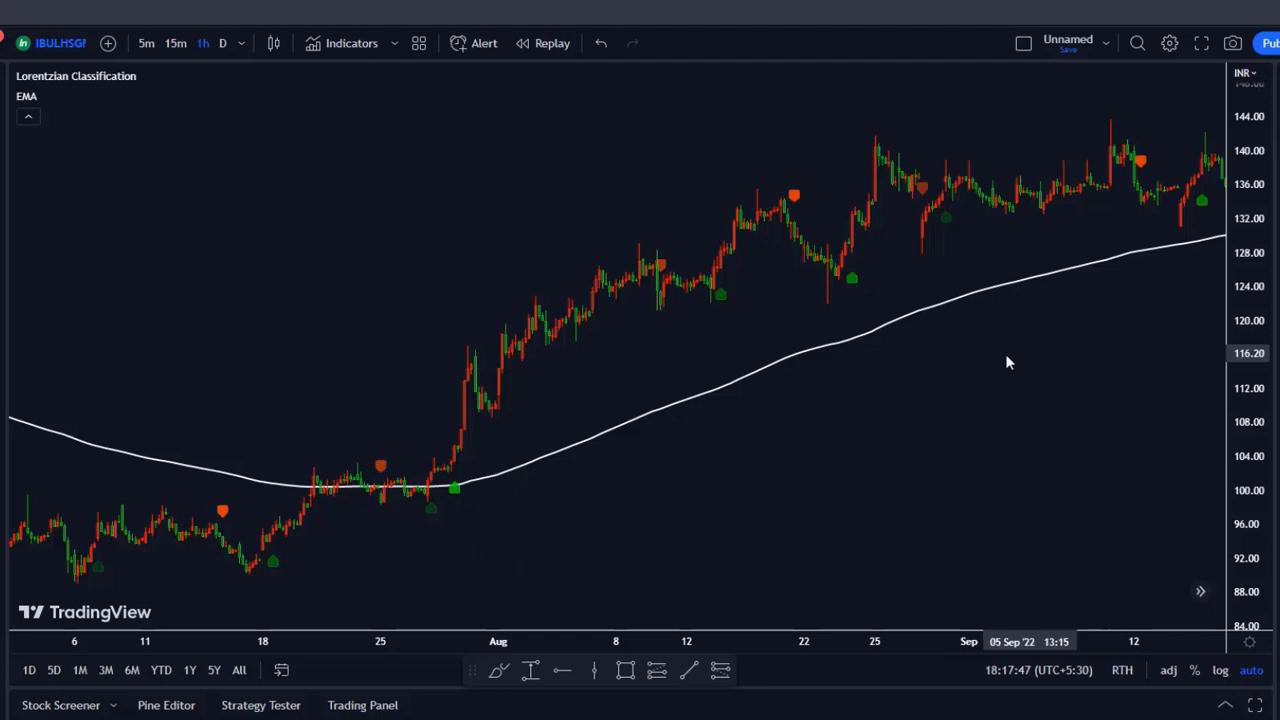
{"action": "left_click_drag", "start_coordinate": [1007, 359], "coordinate": [1004, 359]}
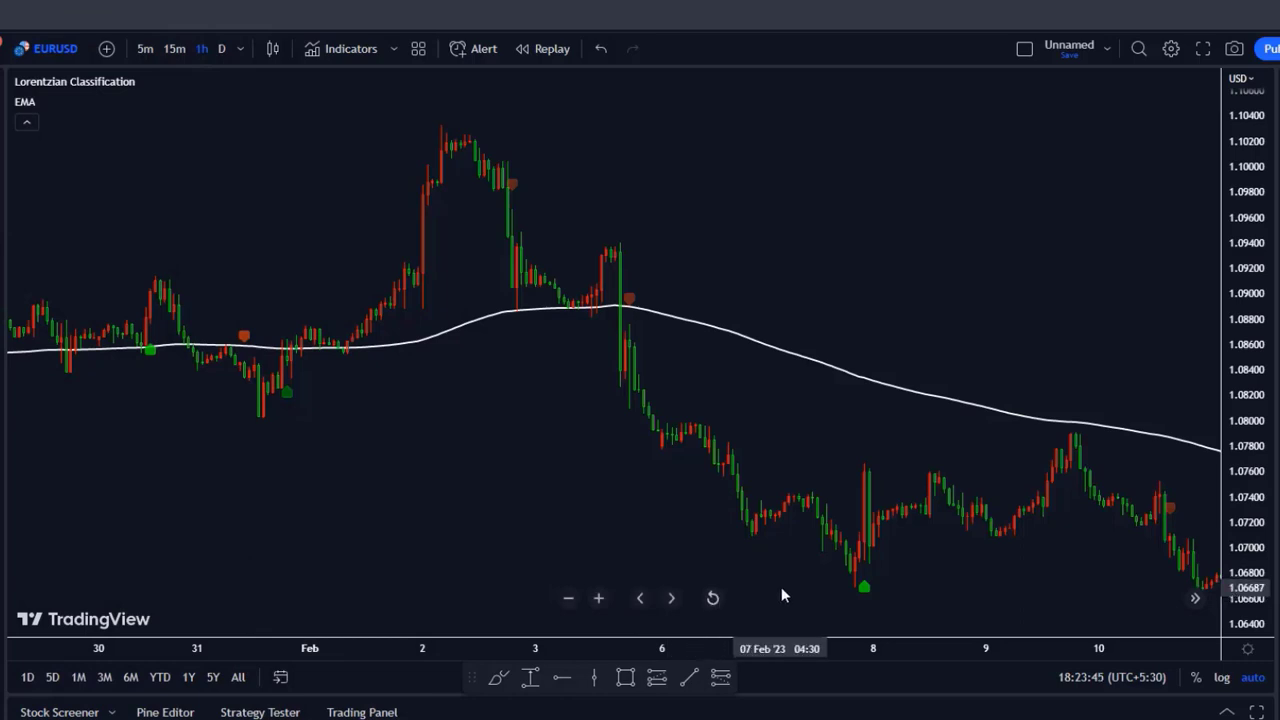
- Pan the EURUSD hourly chart forward from February 2023 to 4–17 April, showing the 14 April sell signal
{"action": "left_click_drag", "start_coordinate": [781, 596], "coordinate": [37, 574]}
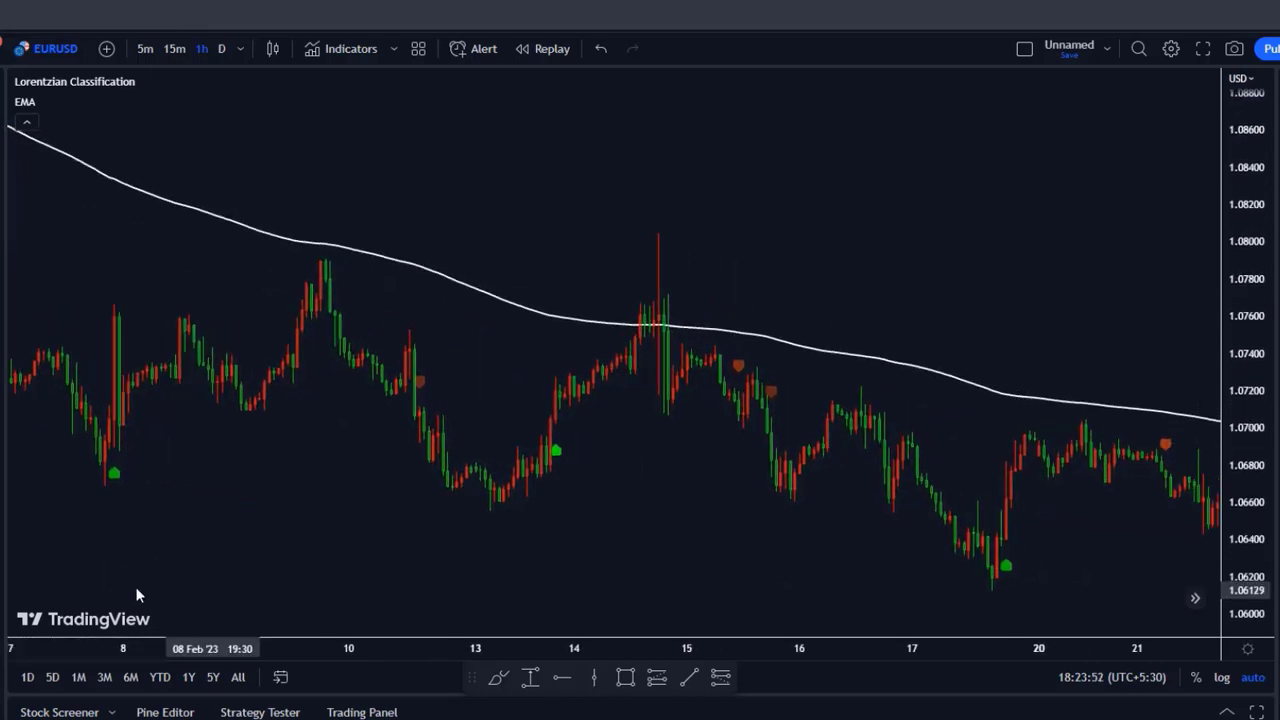
{"action": "left_click_drag", "start_coordinate": [137, 595], "coordinate": [51, 589]}
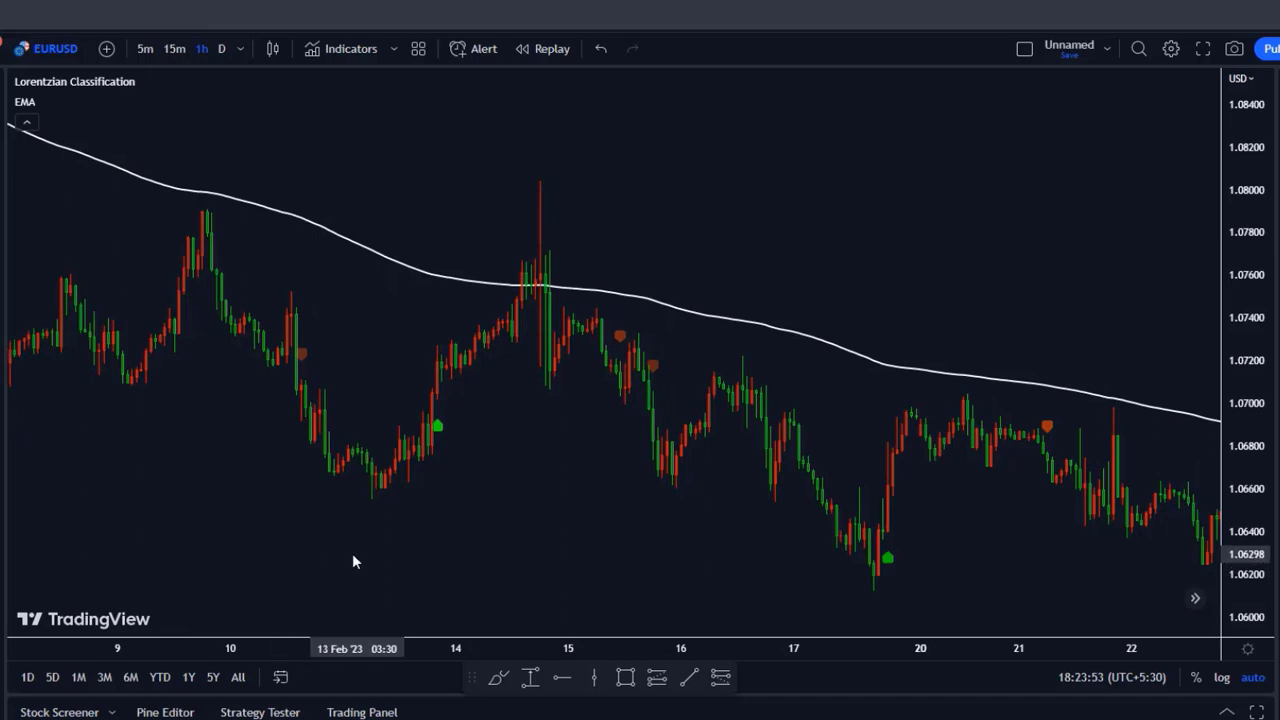
{"action": "left_click_drag", "start_coordinate": [352, 561], "coordinate": [43, 537]}
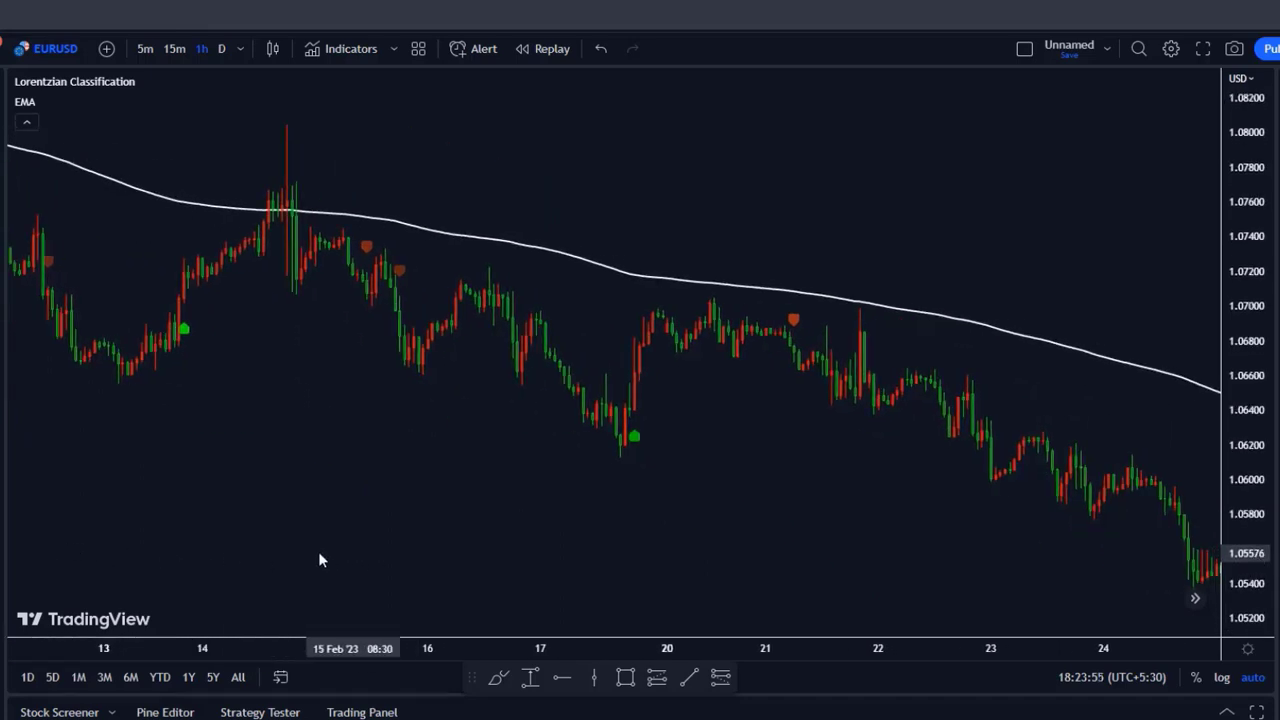
{"action": "left_click_drag", "start_coordinate": [319, 560], "coordinate": [143, 543]}
{"action": "left_click_drag", "start_coordinate": [392, 569], "coordinate": [149, 563]}
{"action": "left_click_drag", "start_coordinate": [296, 563], "coordinate": [114, 560]}
{"action": "left_click_drag", "start_coordinate": [297, 566], "coordinate": [146, 566]}
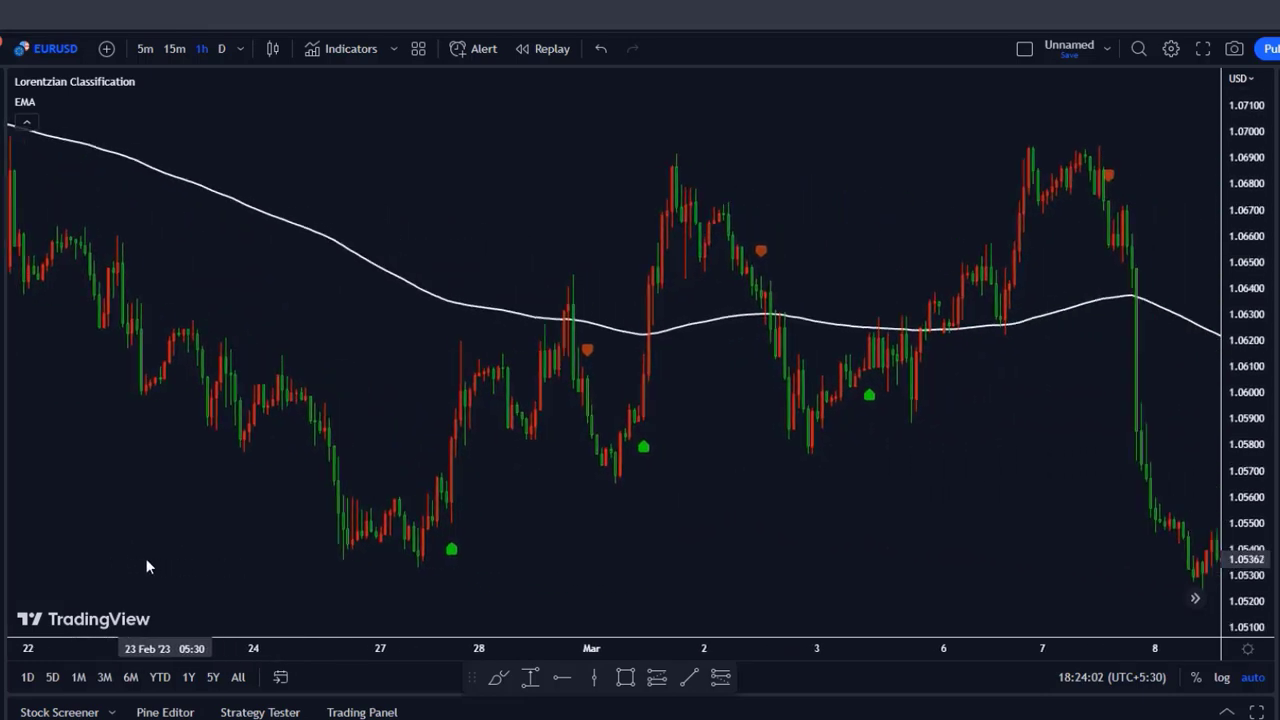
{"action": "left_click_drag", "start_coordinate": [370, 572], "coordinate": [183, 572]}
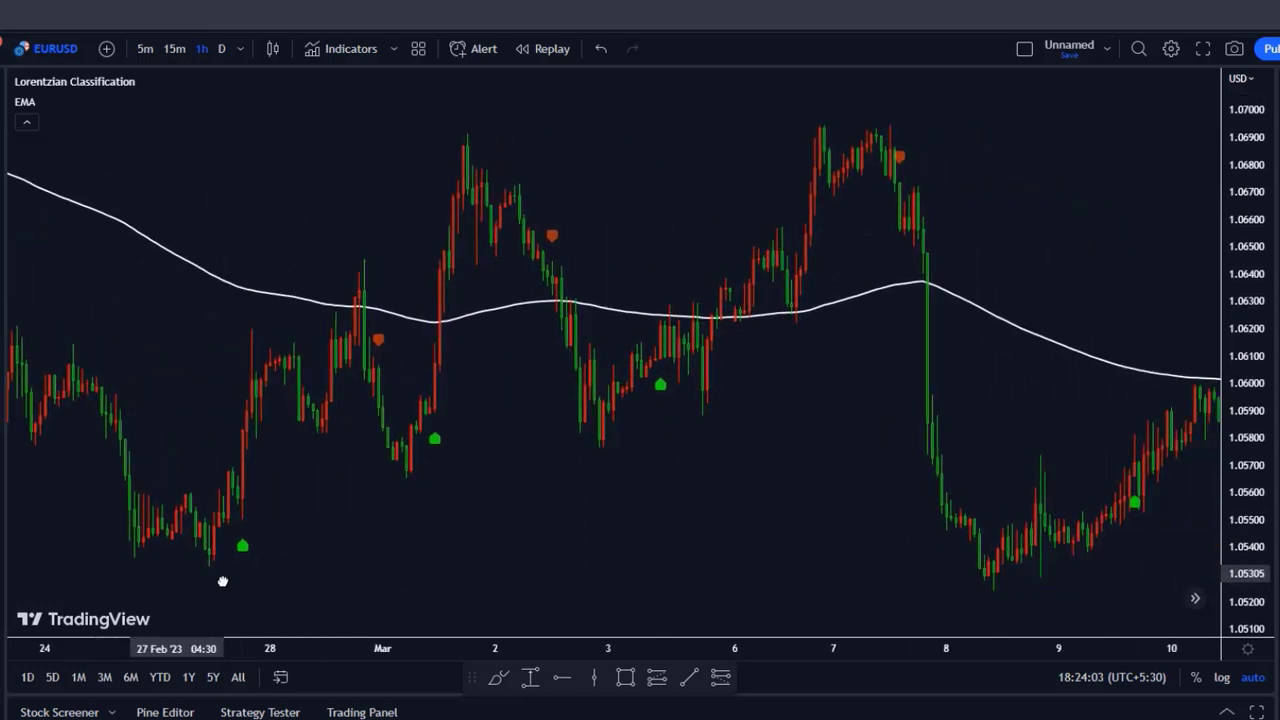
{"action": "left_click_drag", "start_coordinate": [271, 571], "coordinate": [239, 569]}
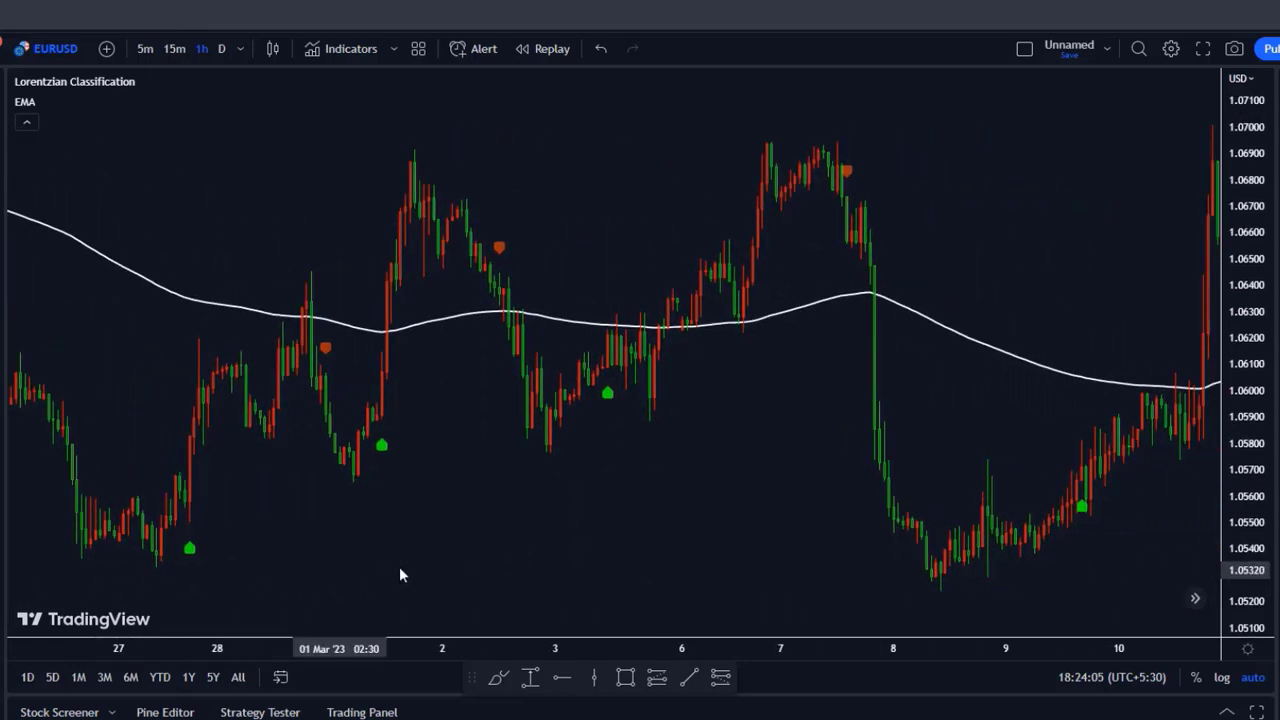
{"action": "left_click_drag", "start_coordinate": [417, 577], "coordinate": [109, 531]}
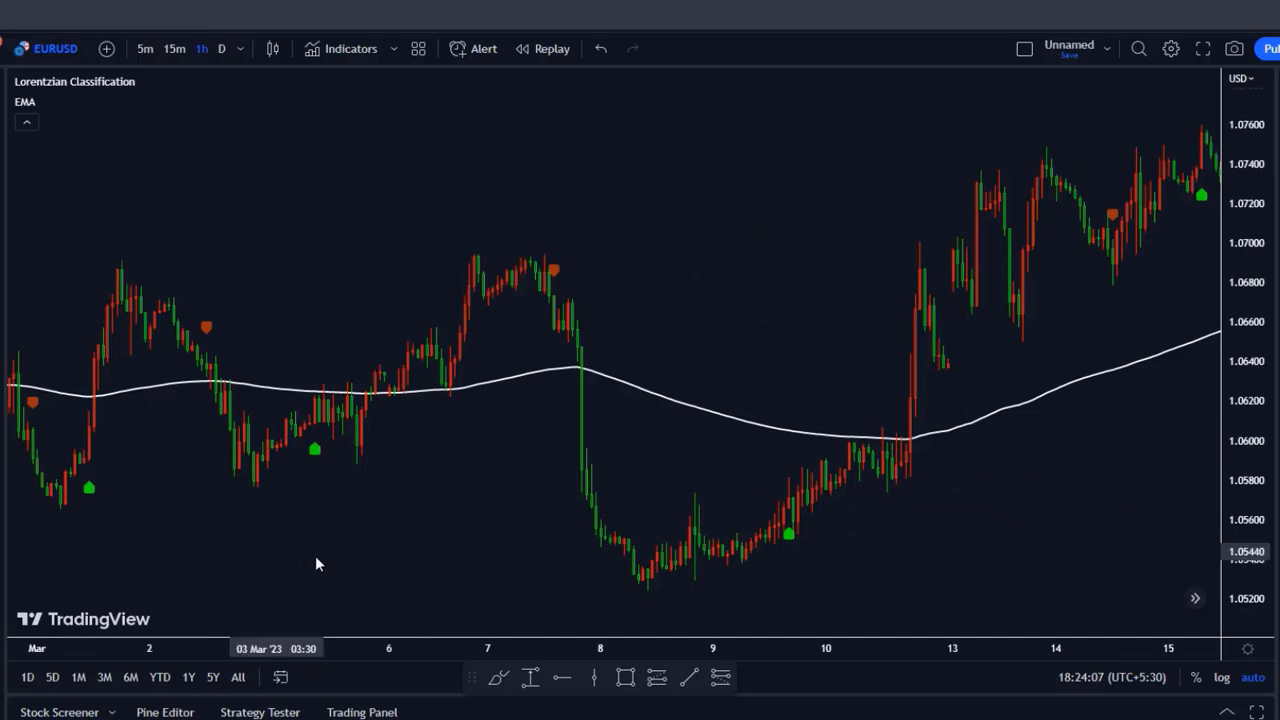
{"action": "left_click_drag", "start_coordinate": [197, 553], "coordinate": [144, 551]}
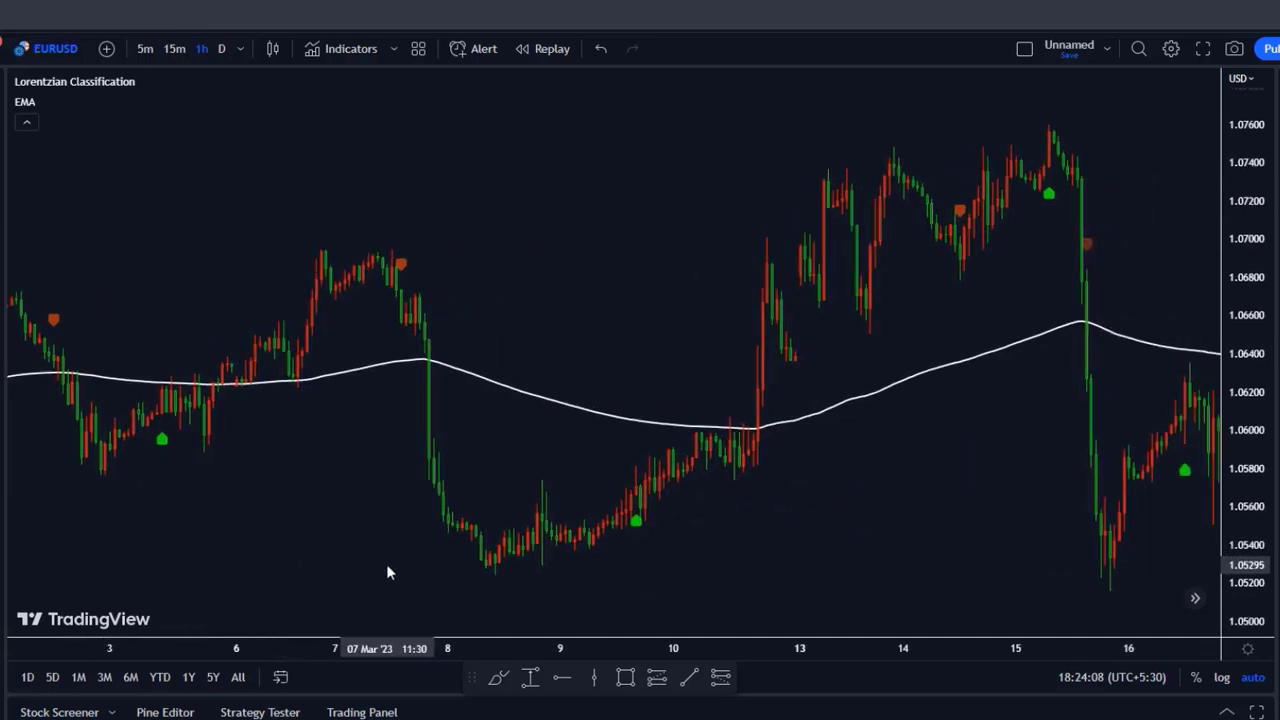
{"action": "left_click_drag", "start_coordinate": [389, 572], "coordinate": [177, 548]}
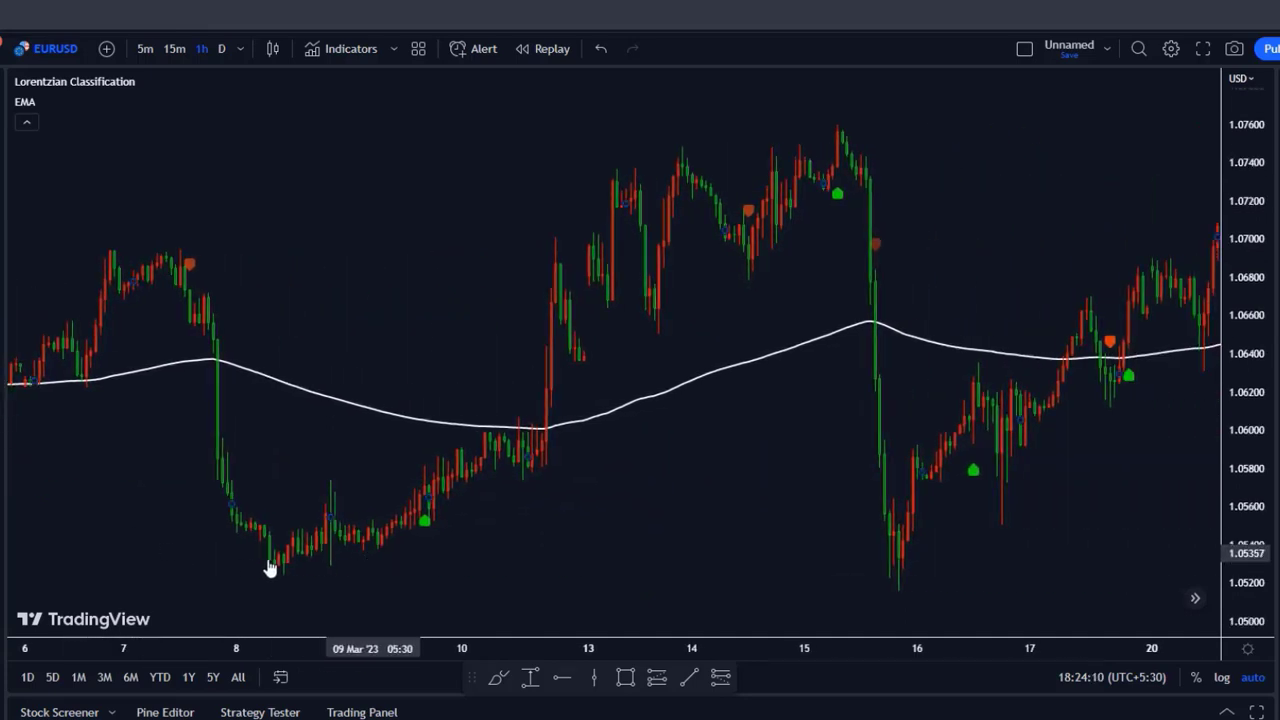
{"action": "left_click_drag", "start_coordinate": [268, 568], "coordinate": [103, 534]}
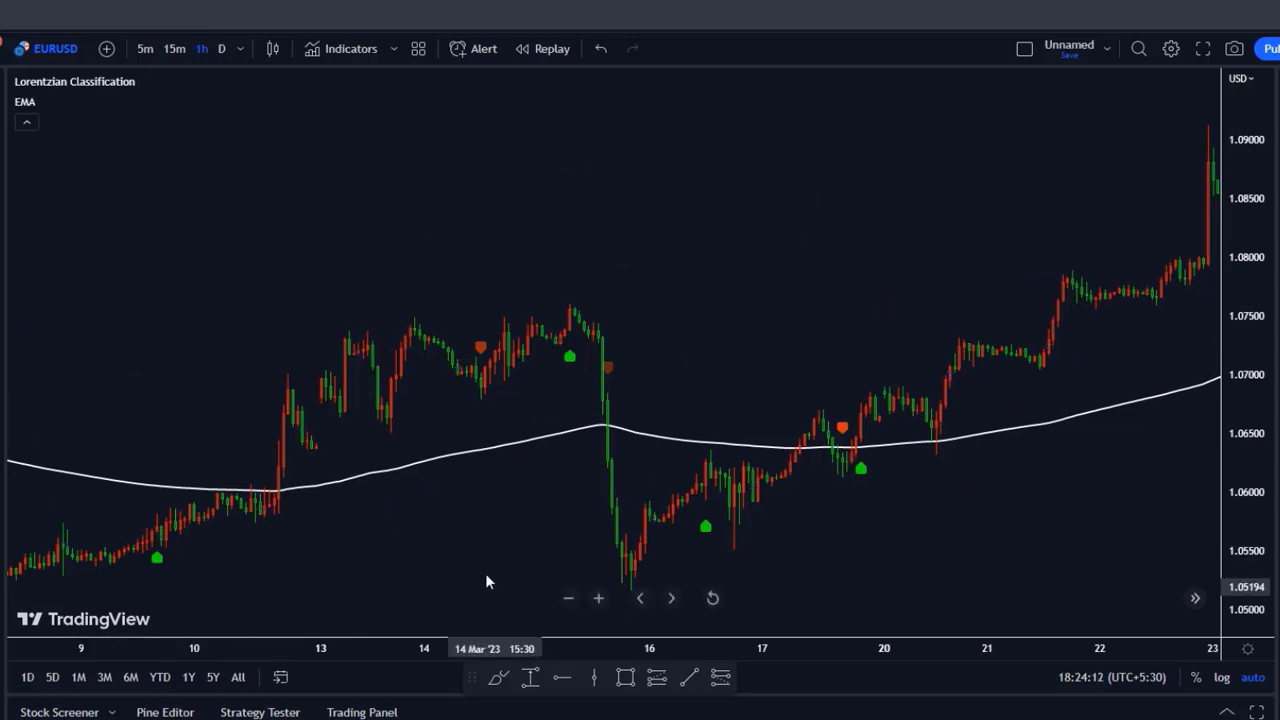
{"action": "left_click_drag", "start_coordinate": [485, 573], "coordinate": [134, 537]}
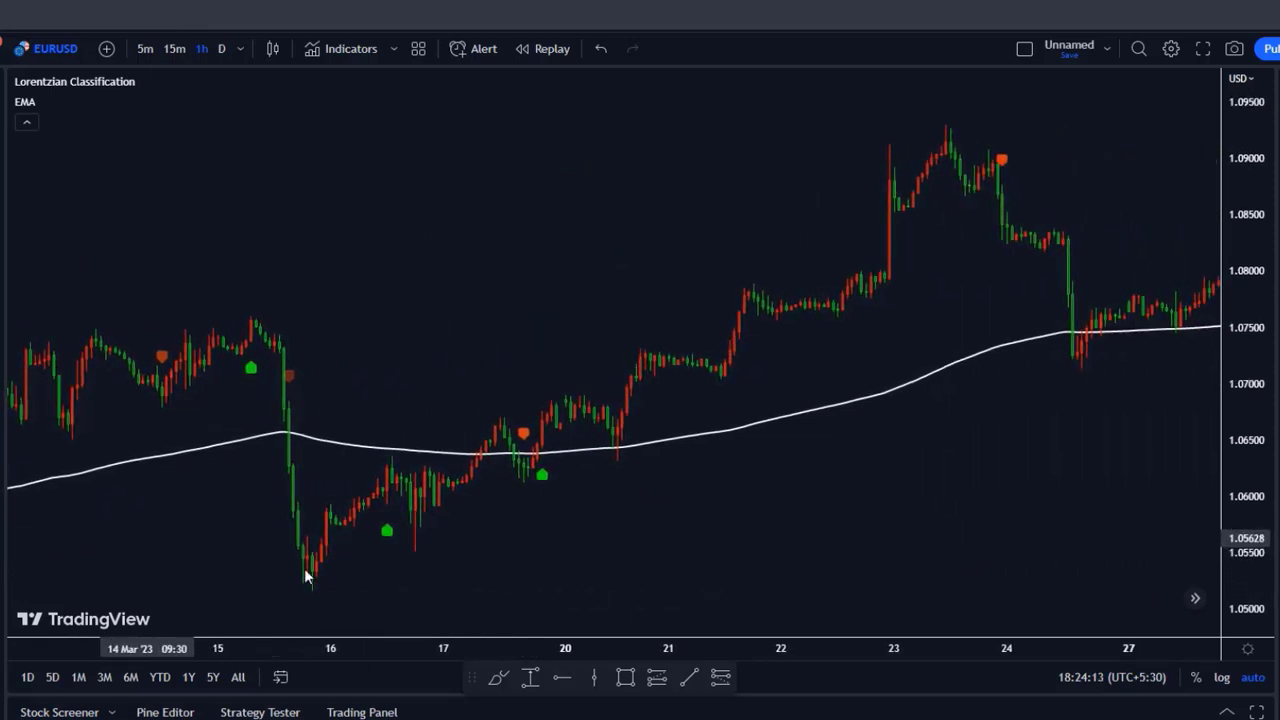
{"action": "left_click_drag", "start_coordinate": [521, 569], "coordinate": [214, 551]}
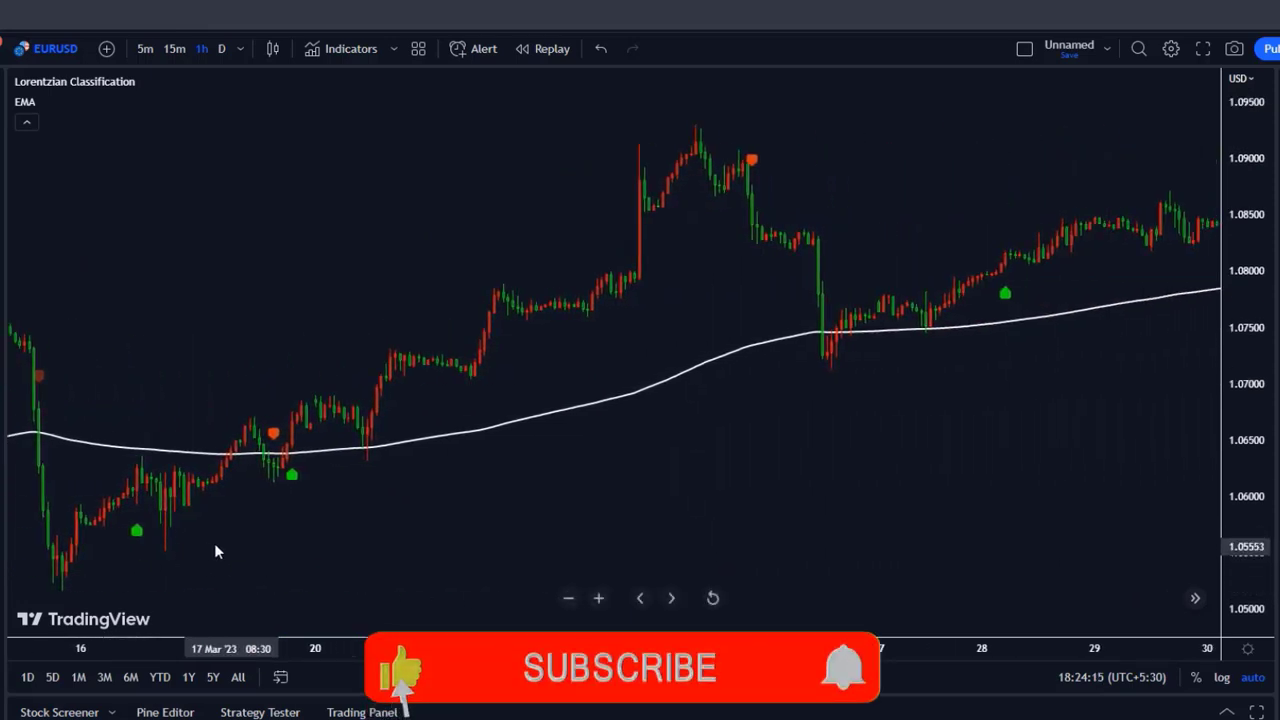
{"action": "left_click_drag", "start_coordinate": [1088, 566], "coordinate": [252, 562]}
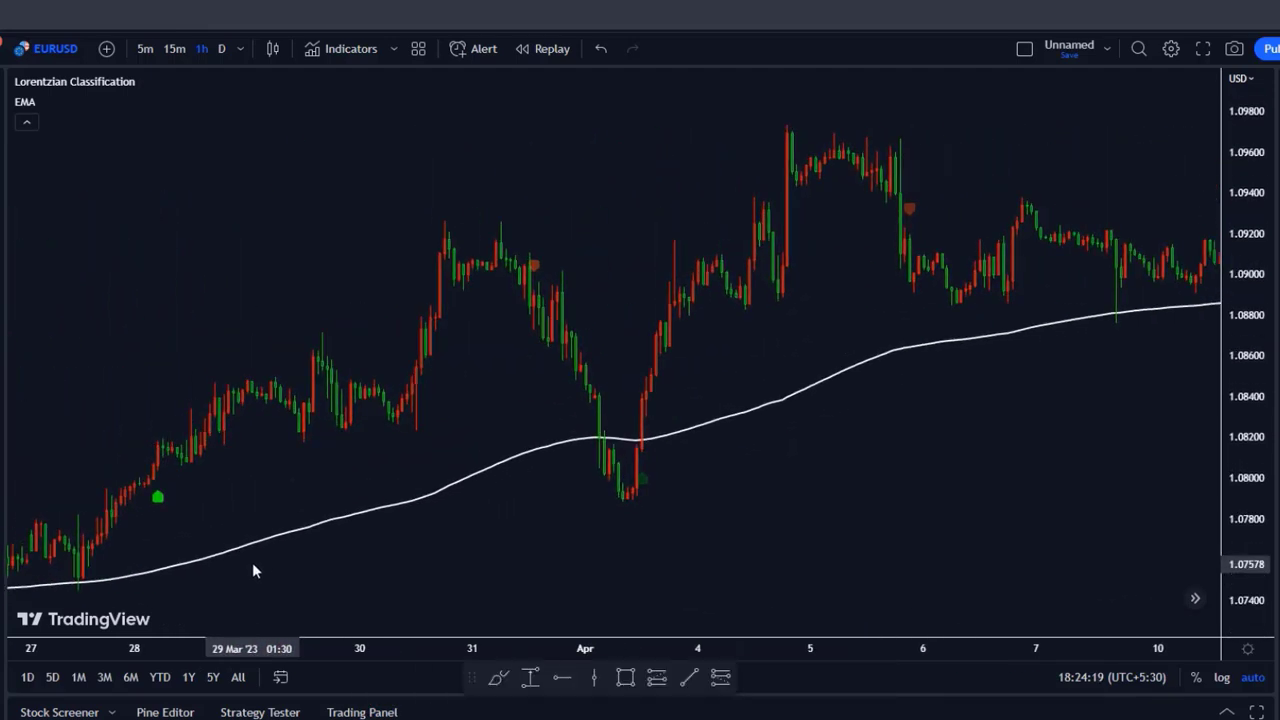
{"action": "left_click_drag", "start_coordinate": [772, 542], "coordinate": [357, 563]}
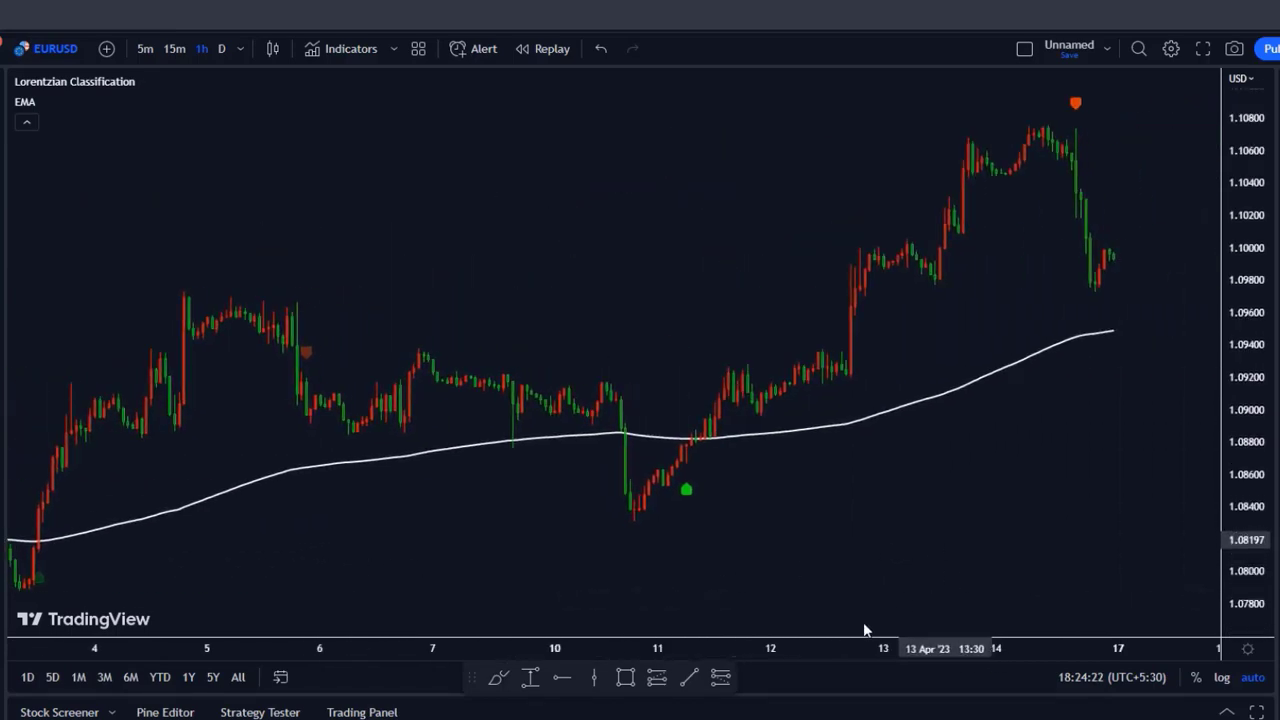